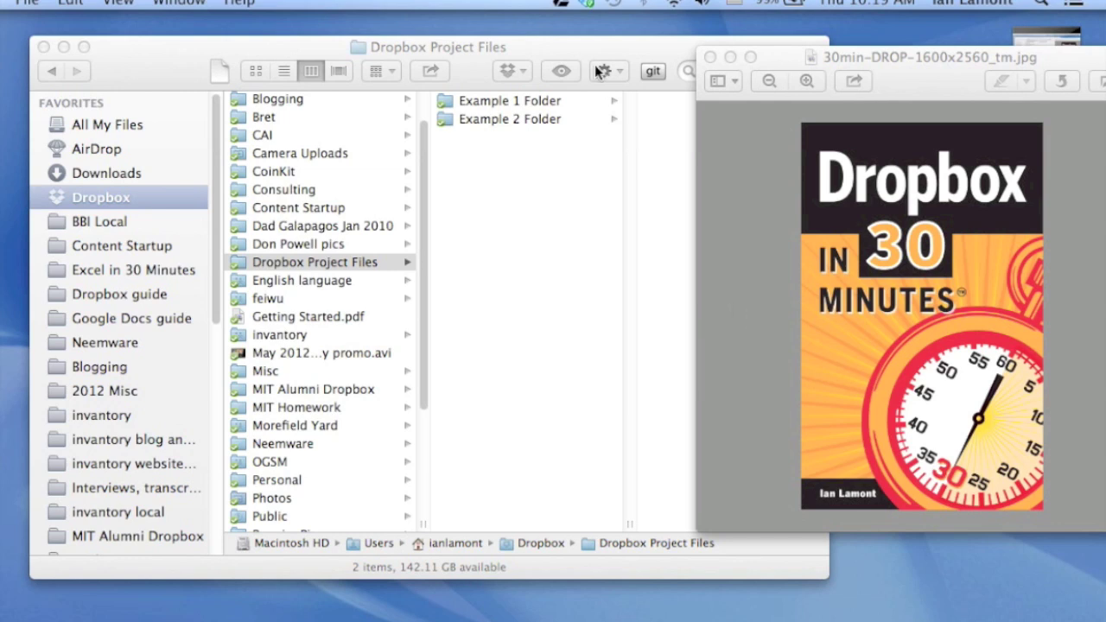
- Browse Example 1 and Example 2 folders in Finder, ending on Example 1 Folder's pic1–pic20
left_click(558, 48)
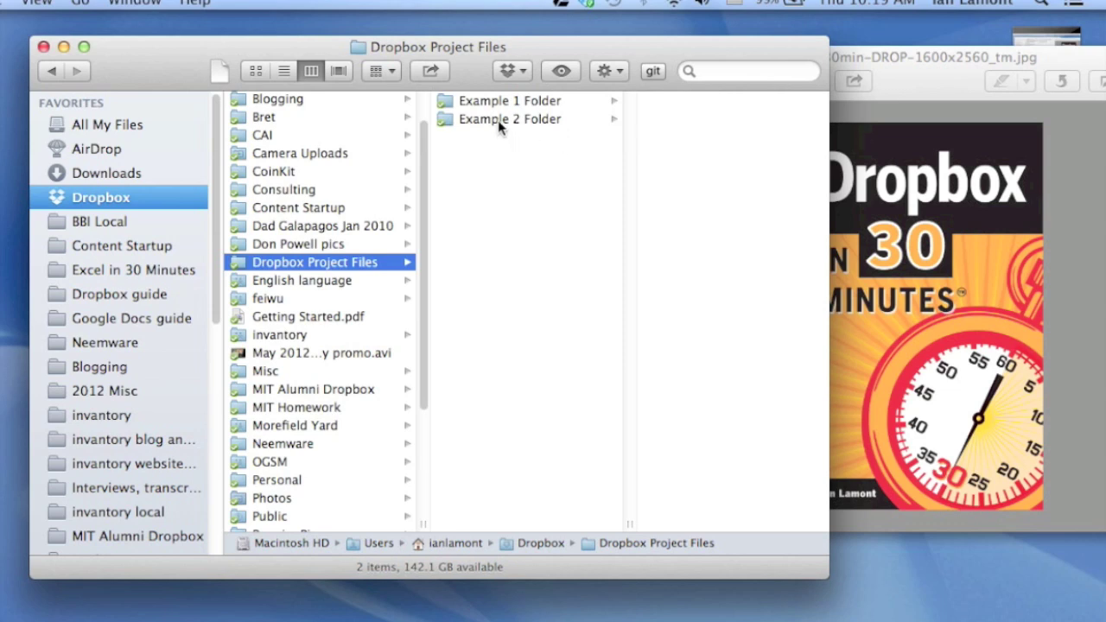
left_click(478, 108)
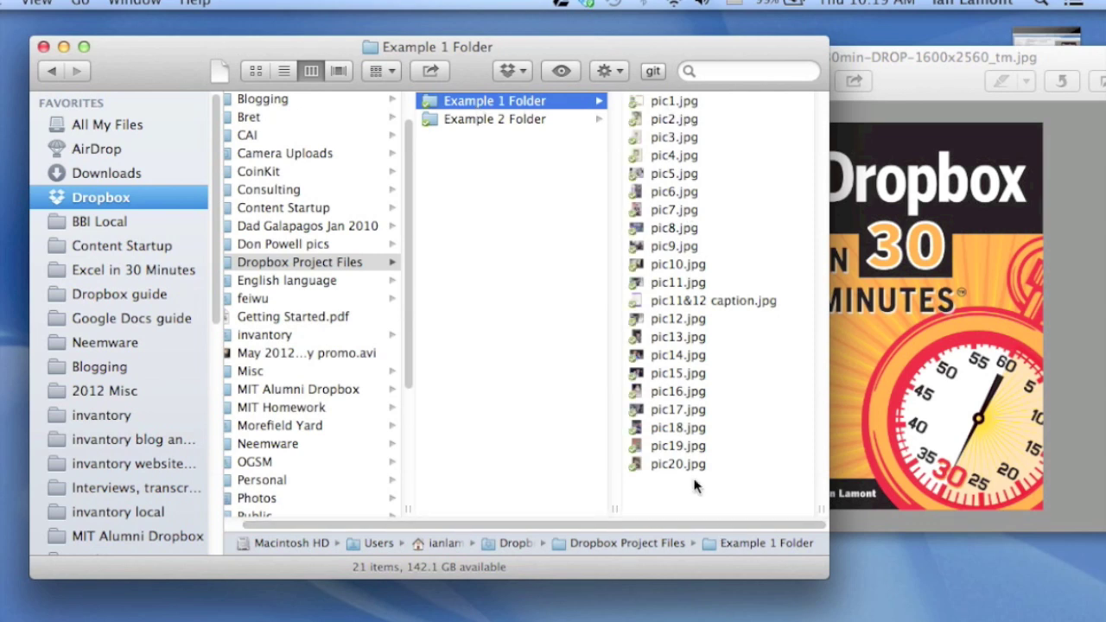
left_click(493, 118)
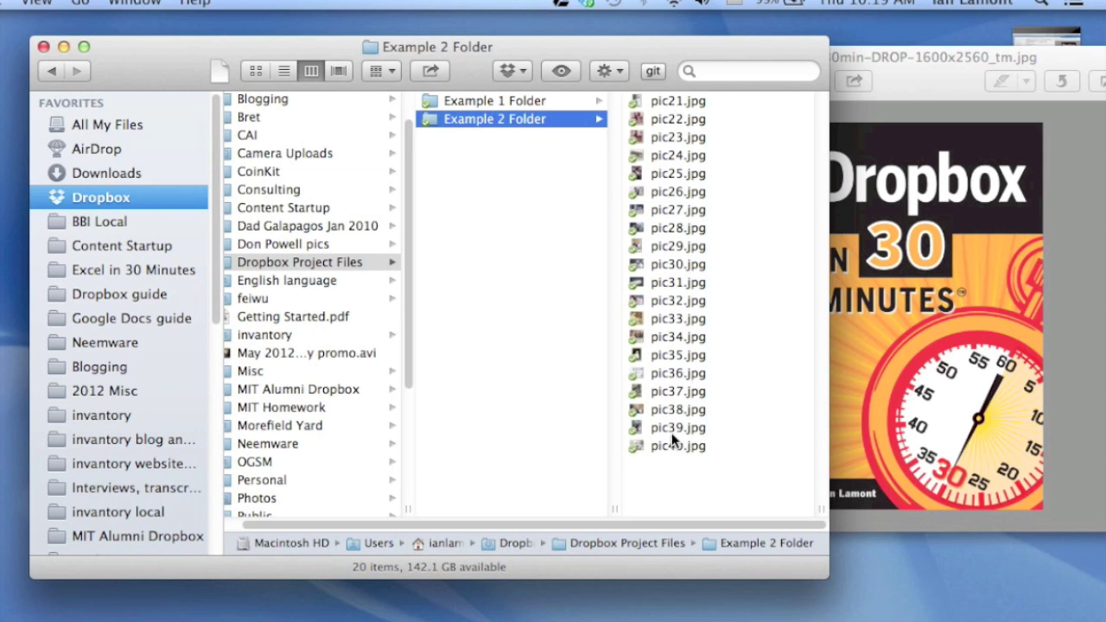
left_click(479, 100)
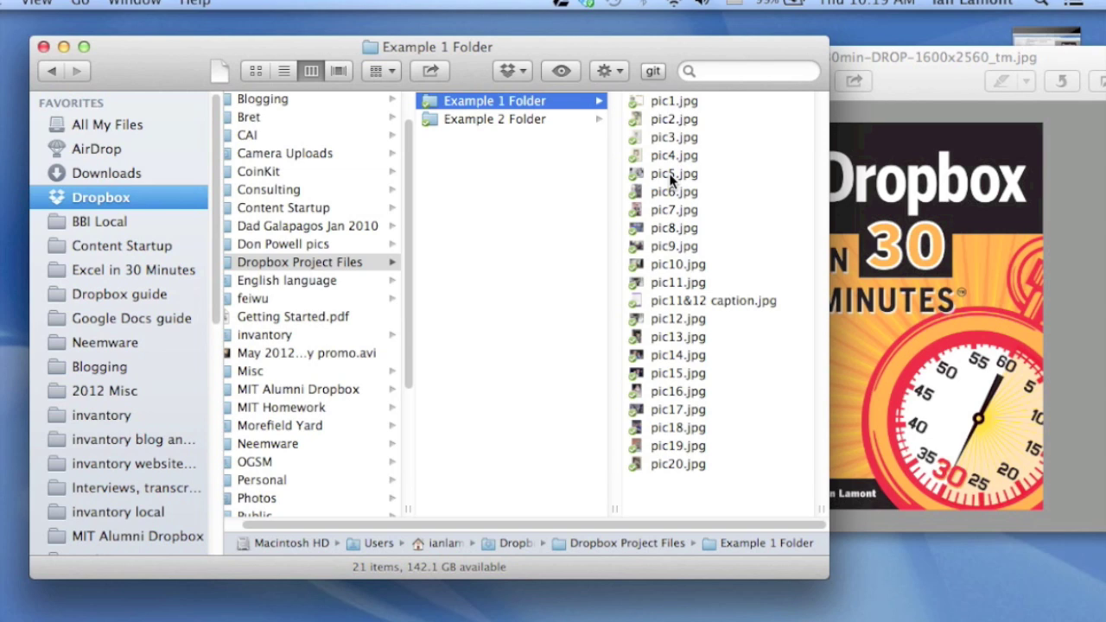
- Trash Example 1 Folder in Finder and launch the Dropbox website from the menu-bar icon
right_click(517, 101)
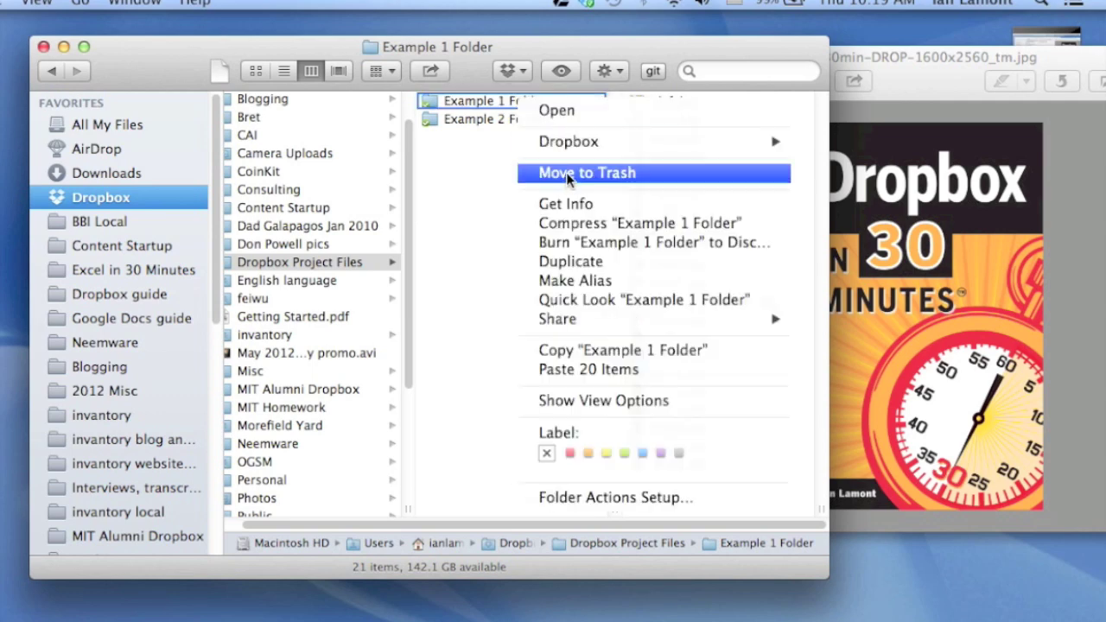
left_click(568, 175)
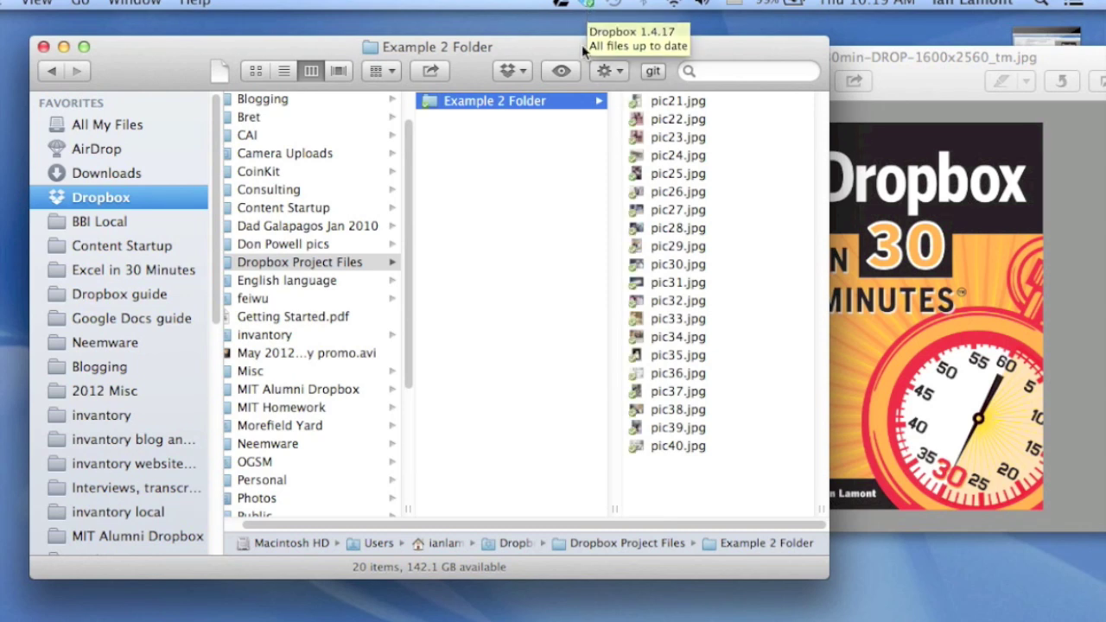
left_click(586, 5)
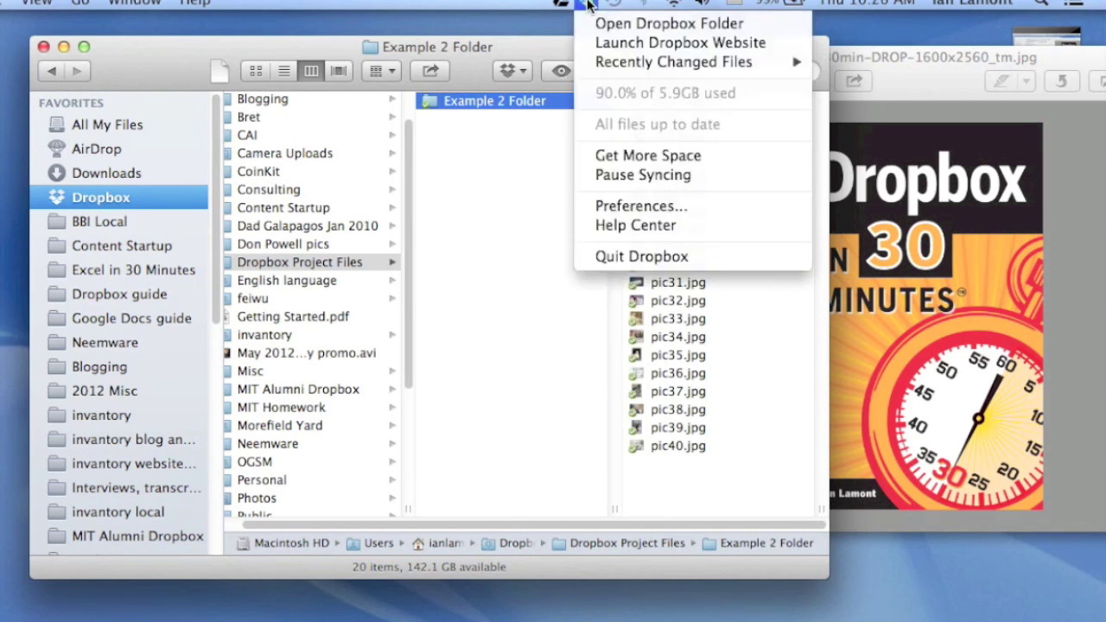
left_click(624, 48)
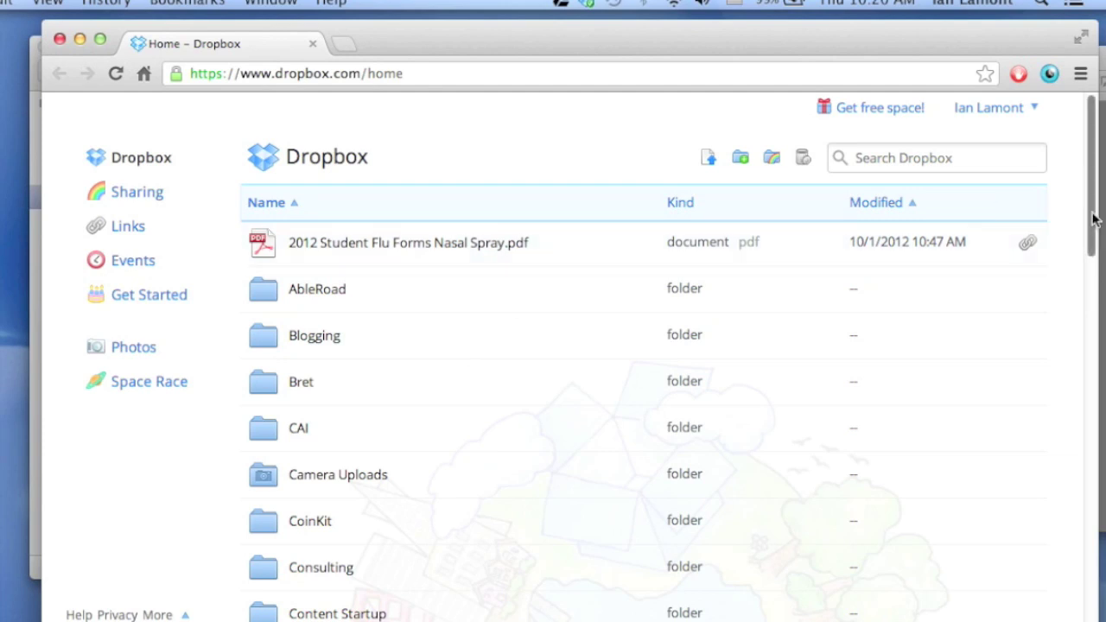
- Navigate the Dropbox website into Dropbox Project Files and compare it against Finder
left_click_drag(1091, 221, 1092, 273)
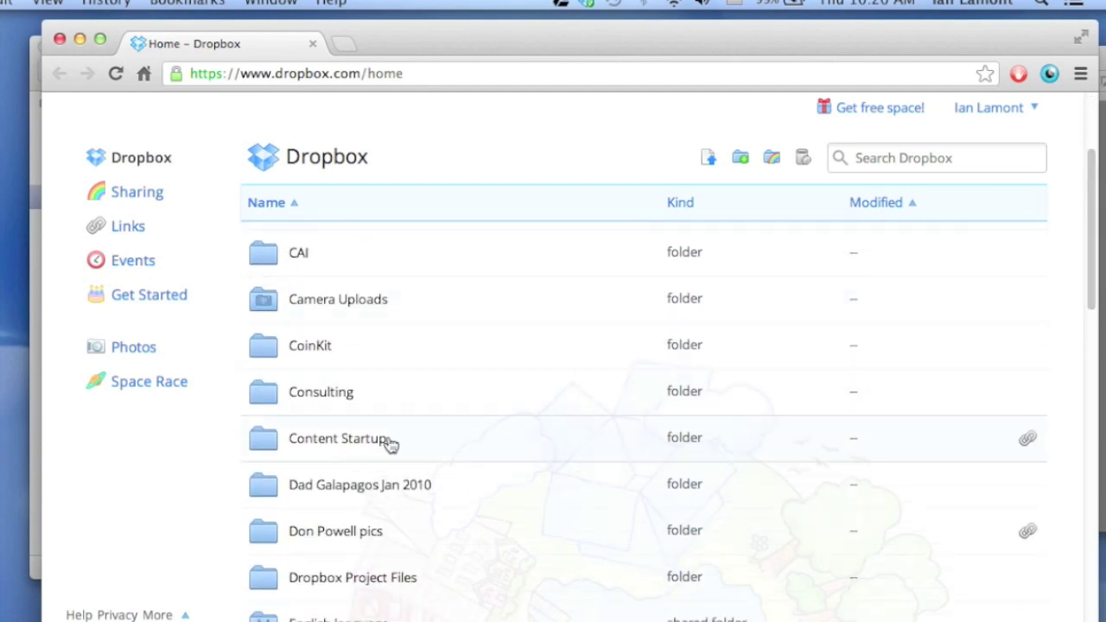
left_click(330, 442)
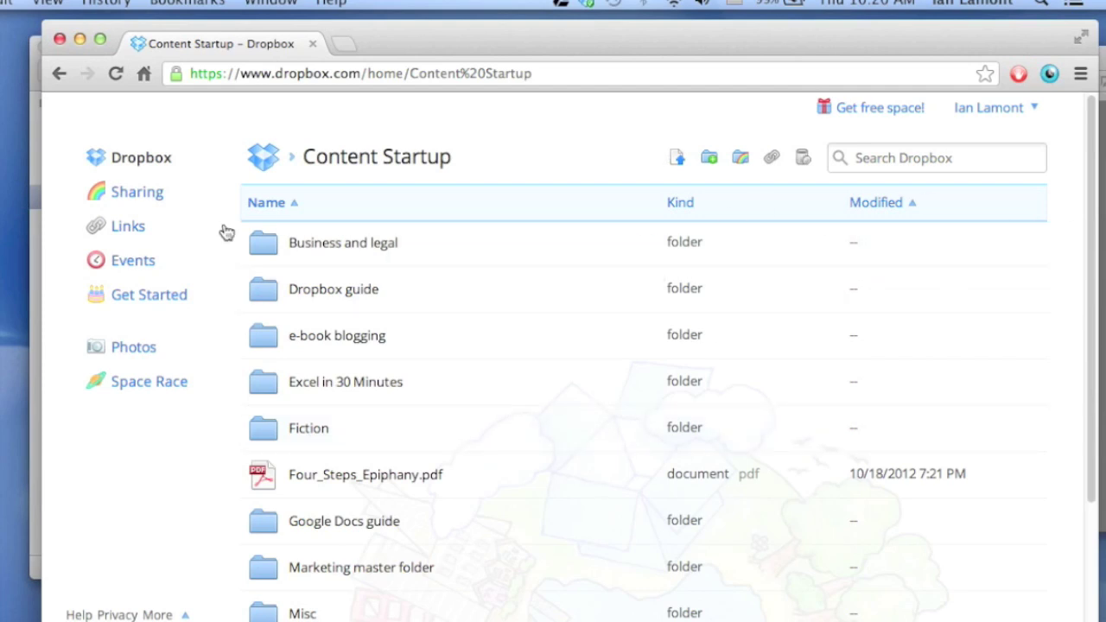
left_click(145, 160)
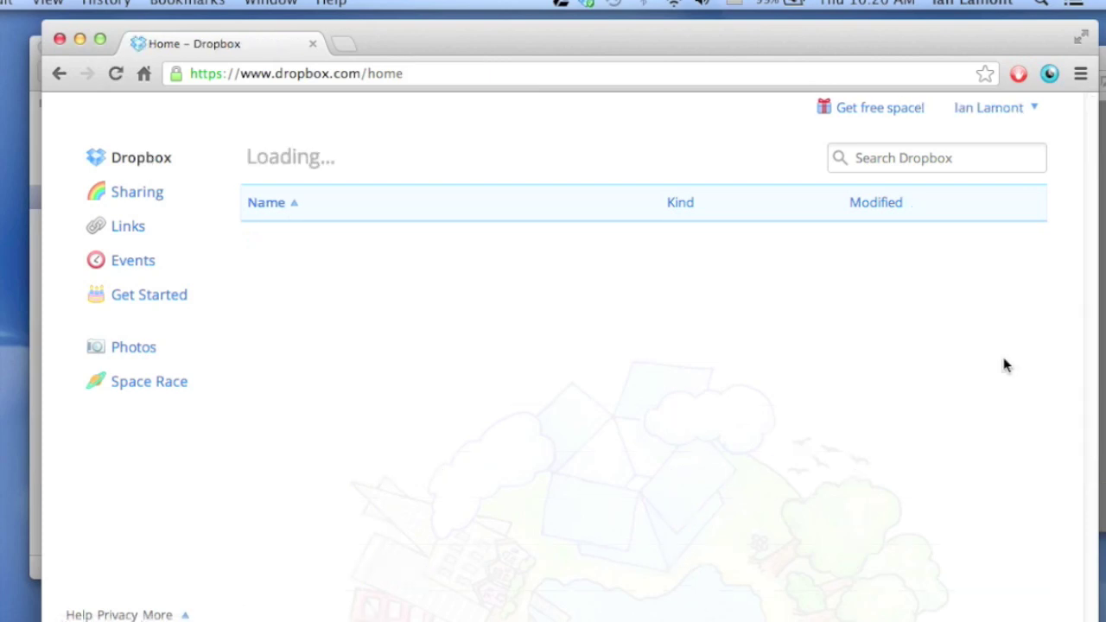
scroll(1093, 274, "down", 2)
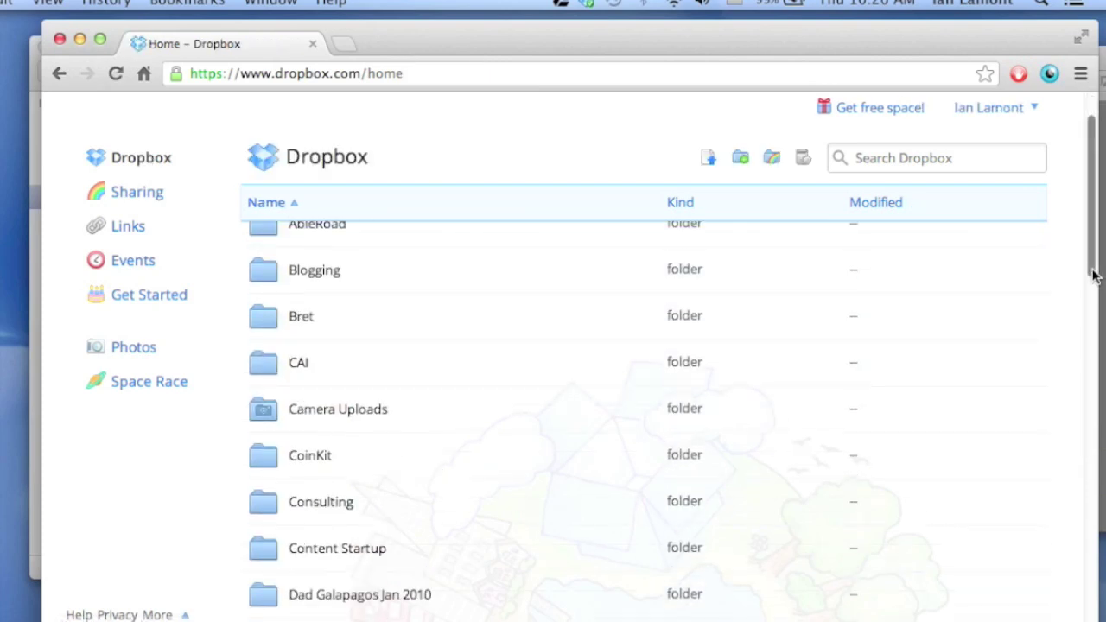
scroll(1093, 274, "down", 3)
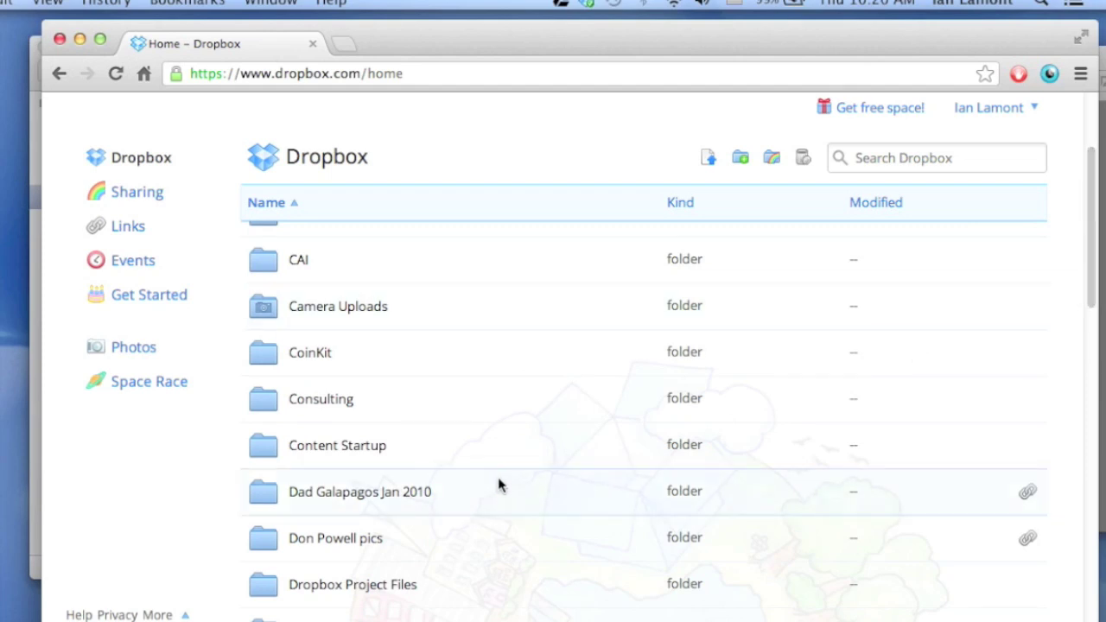
left_click(314, 585)
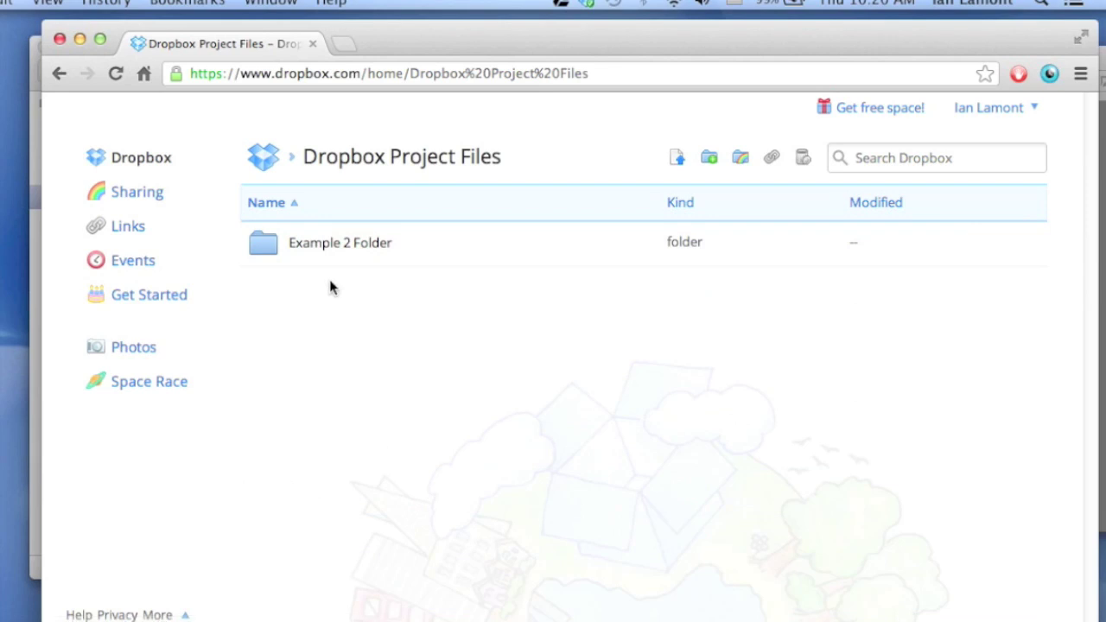
key("super+Tab")
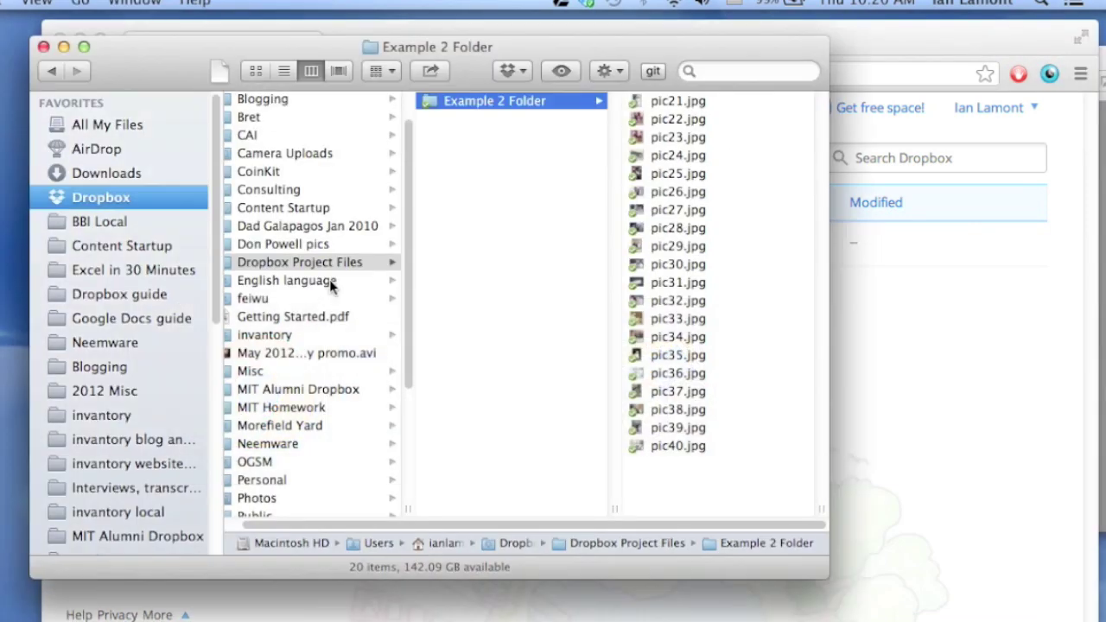
key("super+Tab")
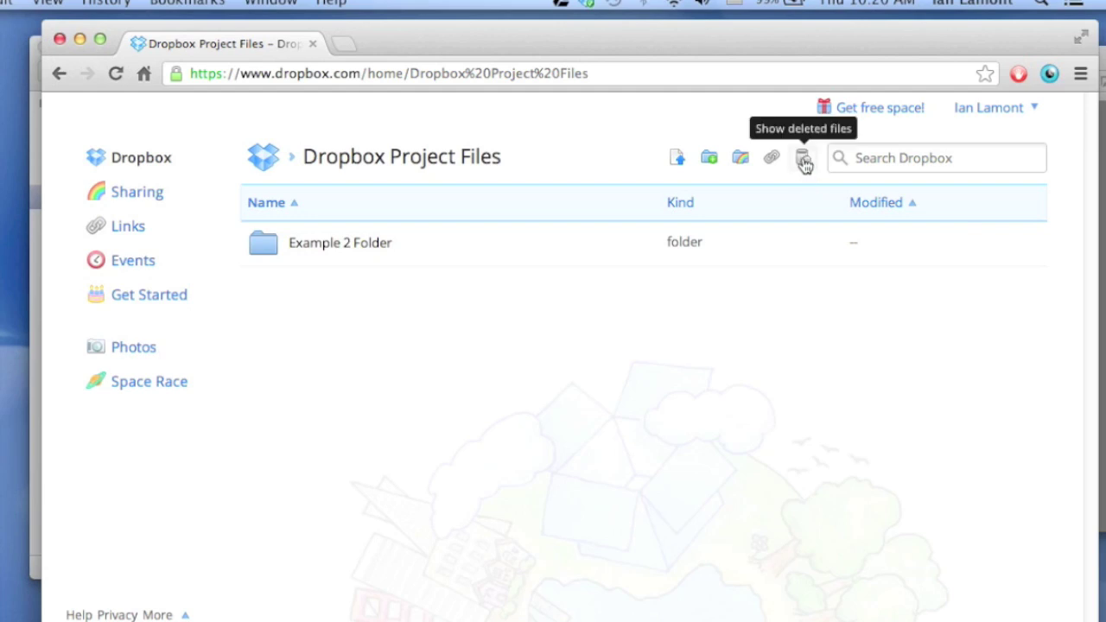
- Show deleted files and inspect pic1.jpg inside the deleted Example 1 Folder, then return
left_click(804, 166)
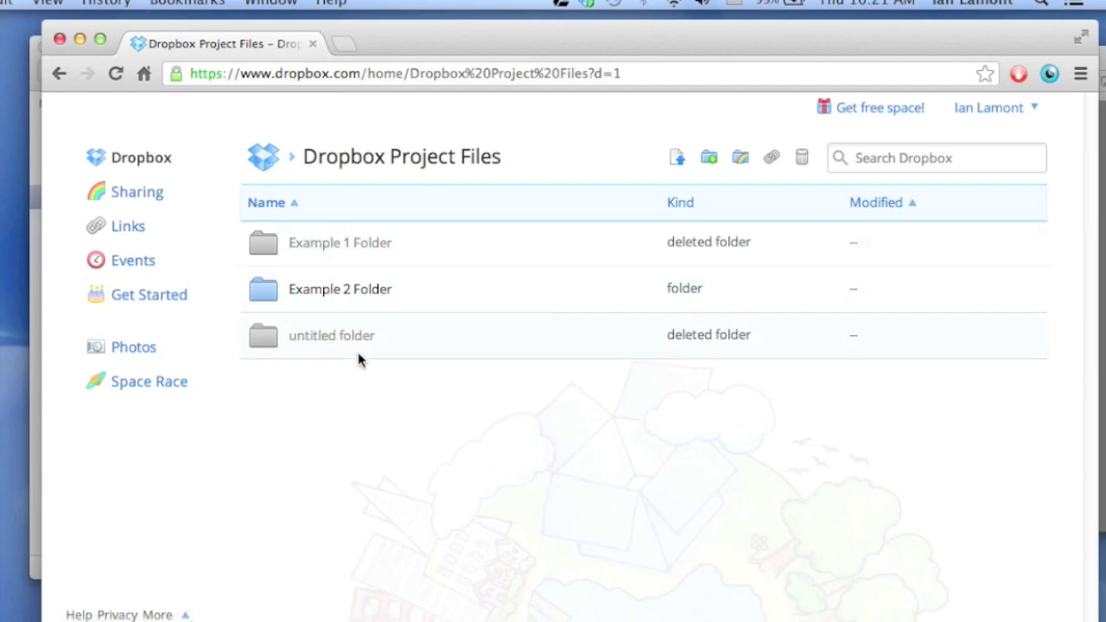
left_click(318, 246)
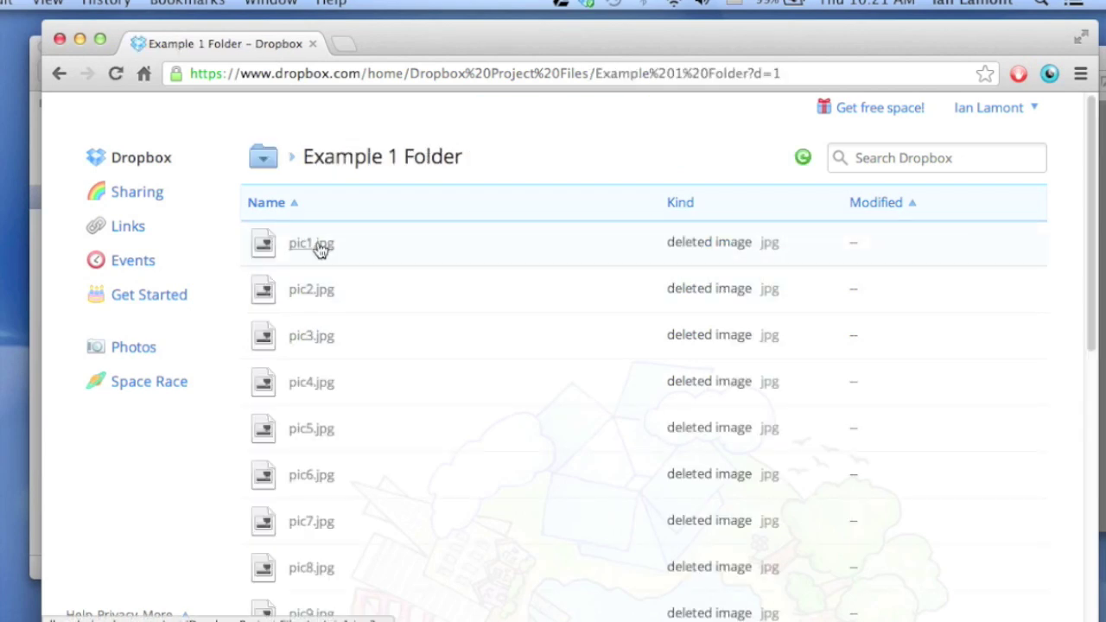
left_click(318, 245)
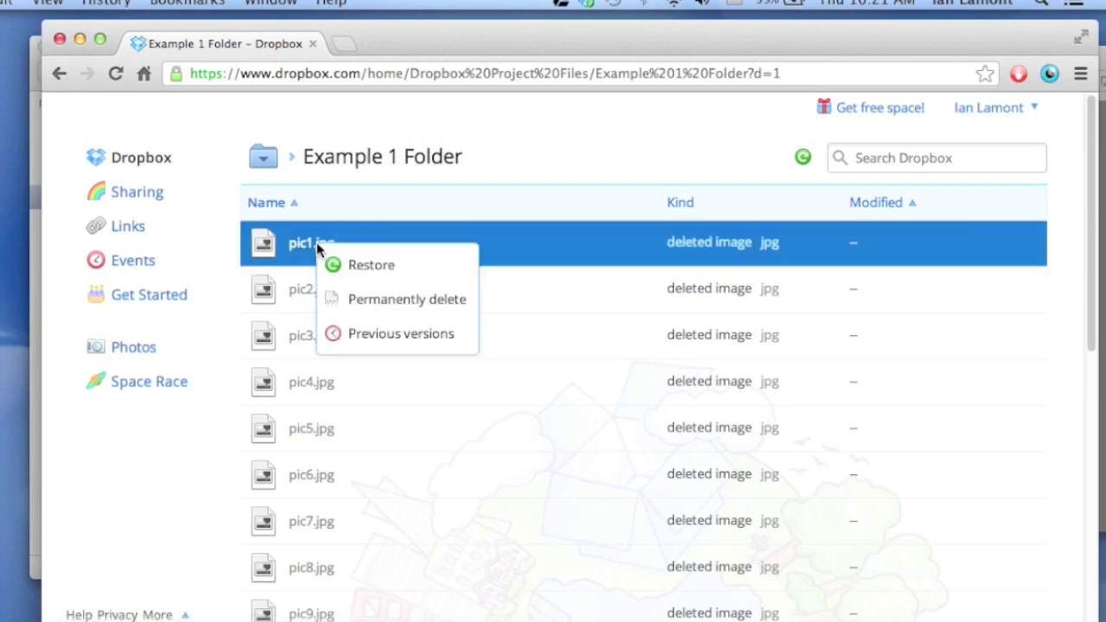
left_click(508, 138)
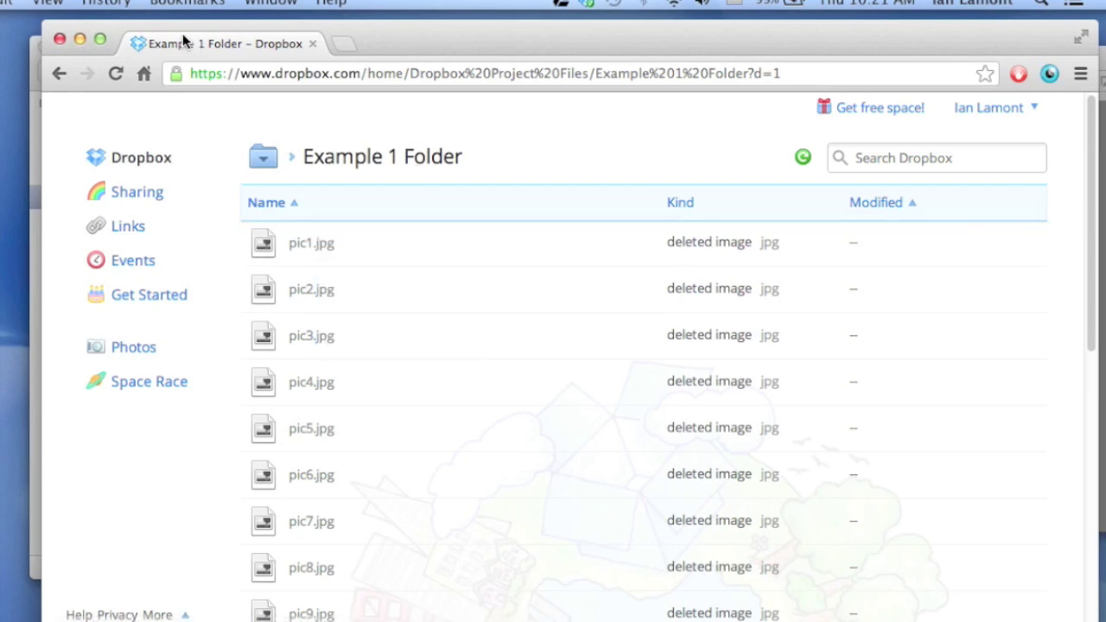
left_click(59, 74)
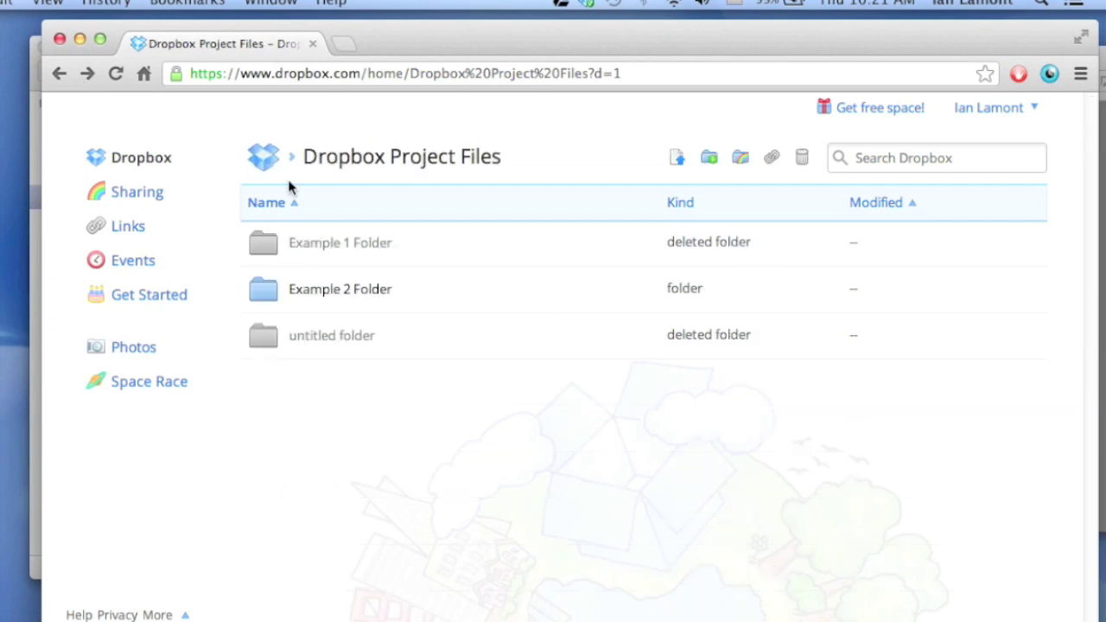
- Permanently delete the deleted Example 1 Folder on the Dropbox website
left_click(273, 249)
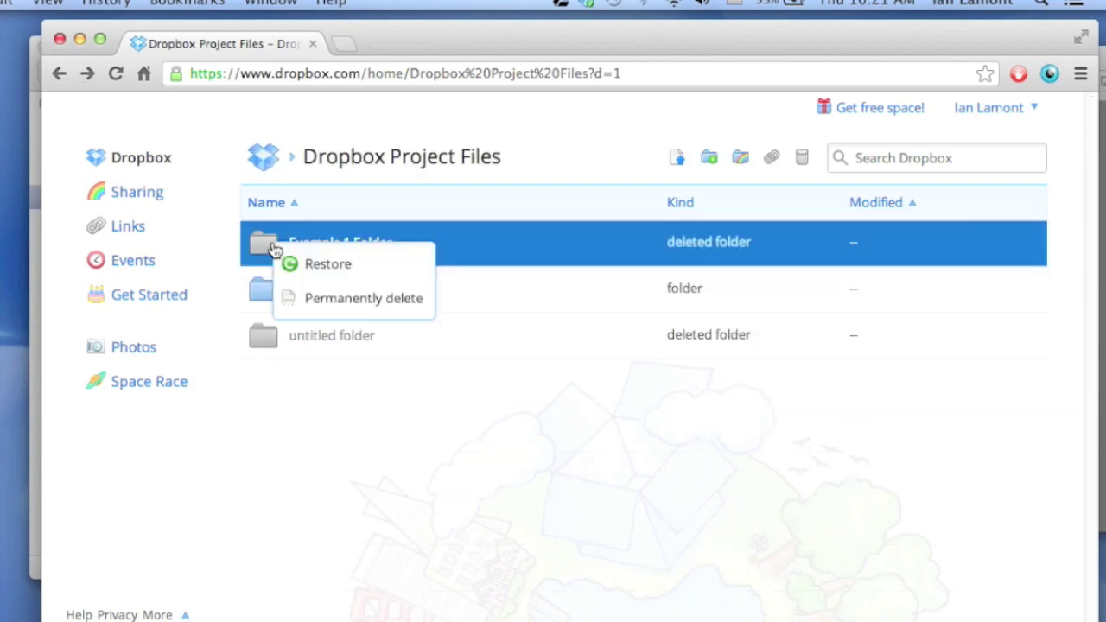
left_click(353, 298)
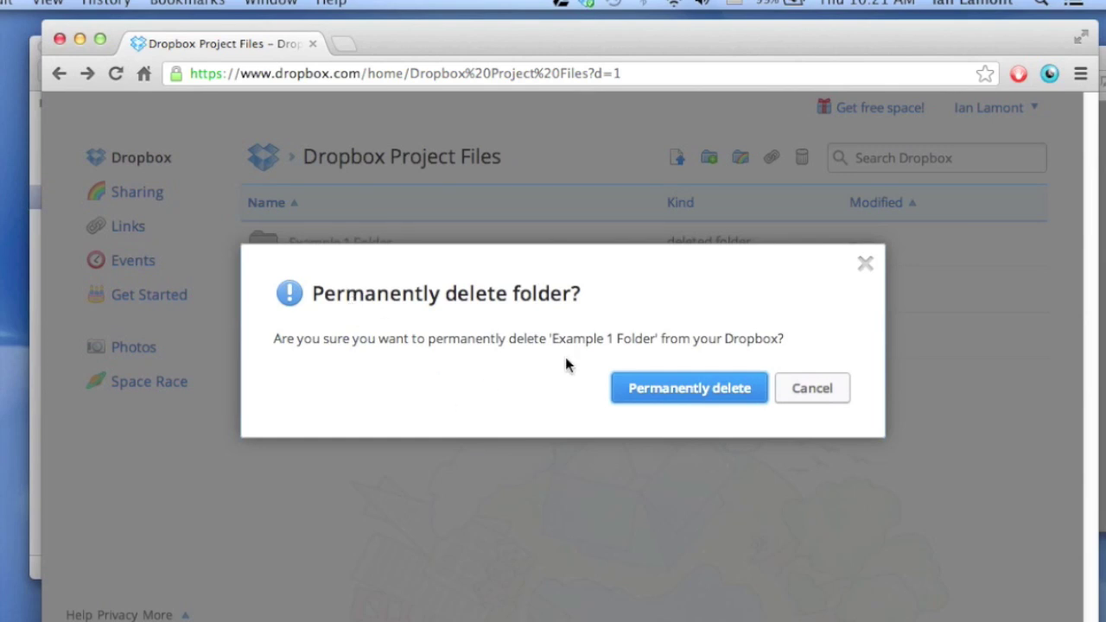
left_click(673, 390)
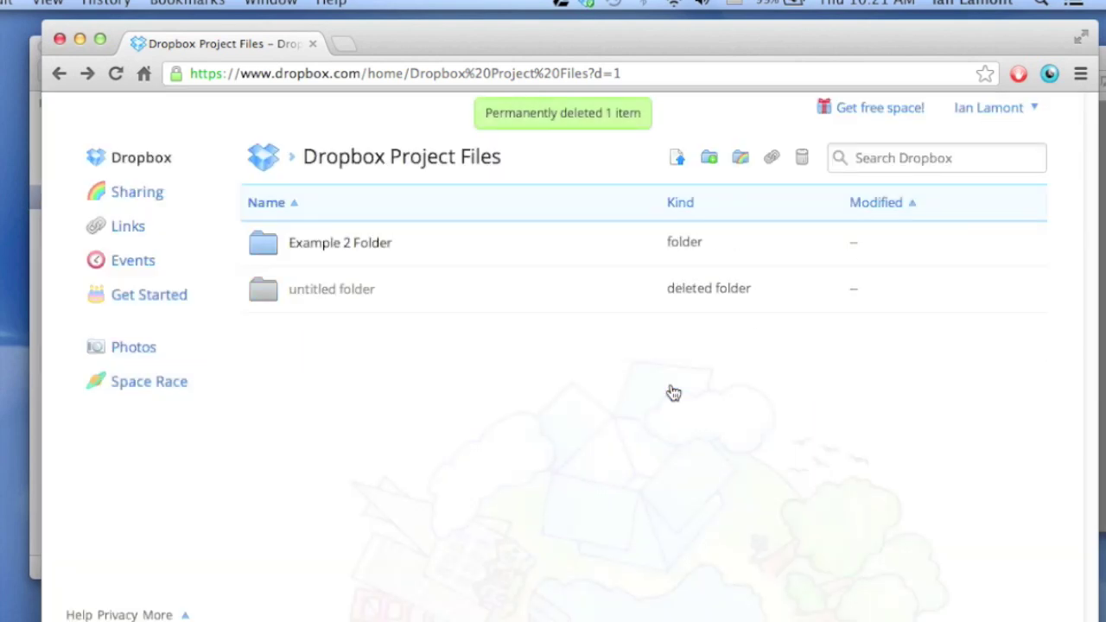
- Permanently delete the deleted untitled folder as well, then switch back to Finder
right_click(307, 289)
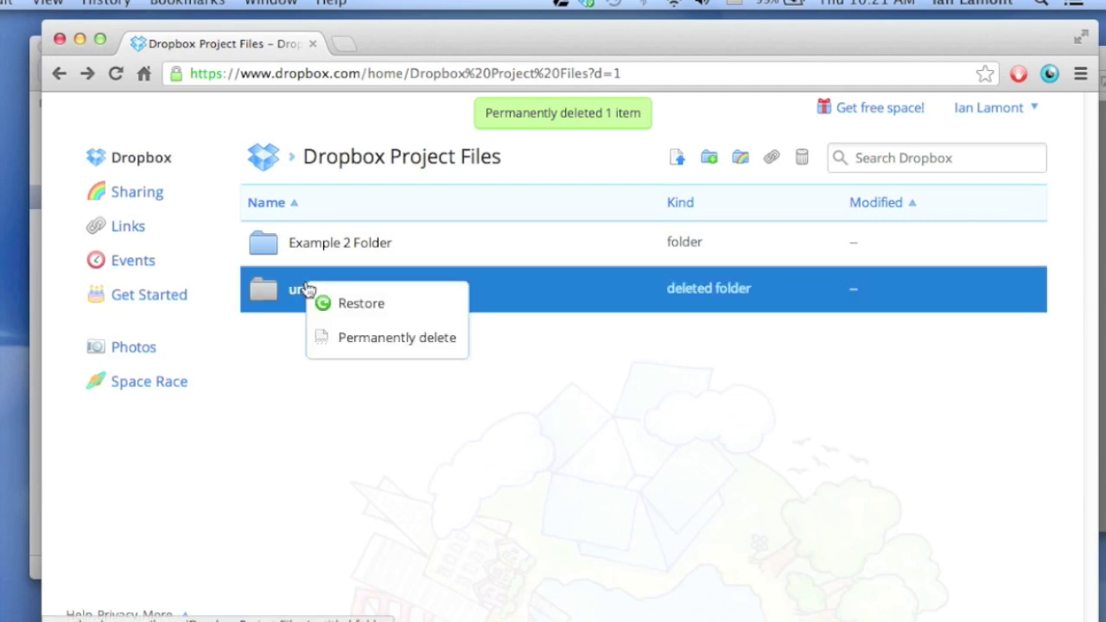
left_click(355, 337)
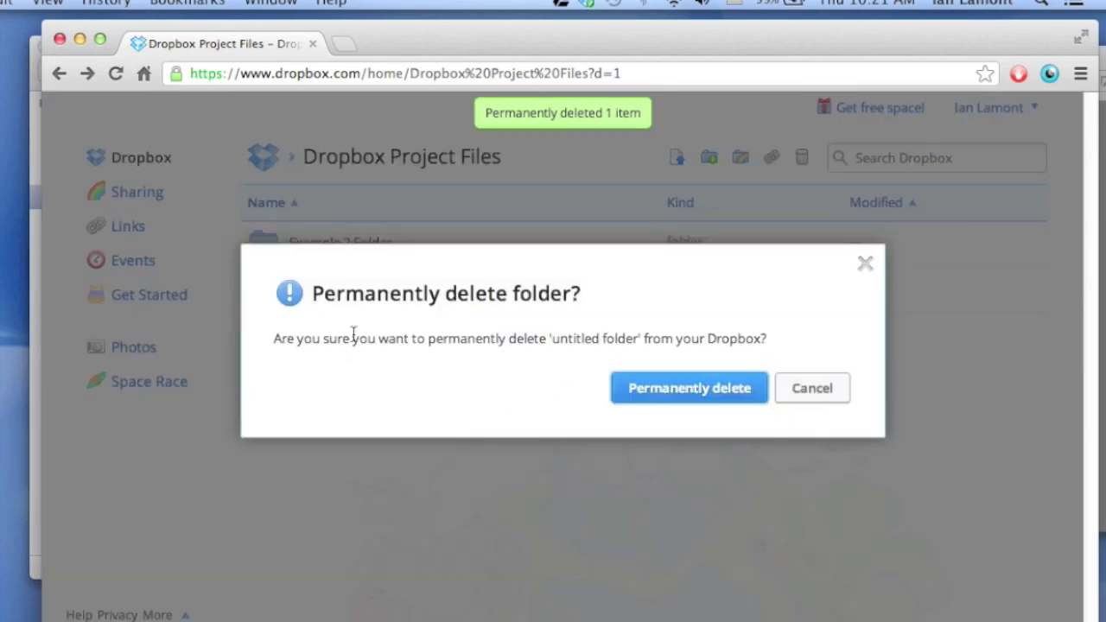
left_click(640, 390)
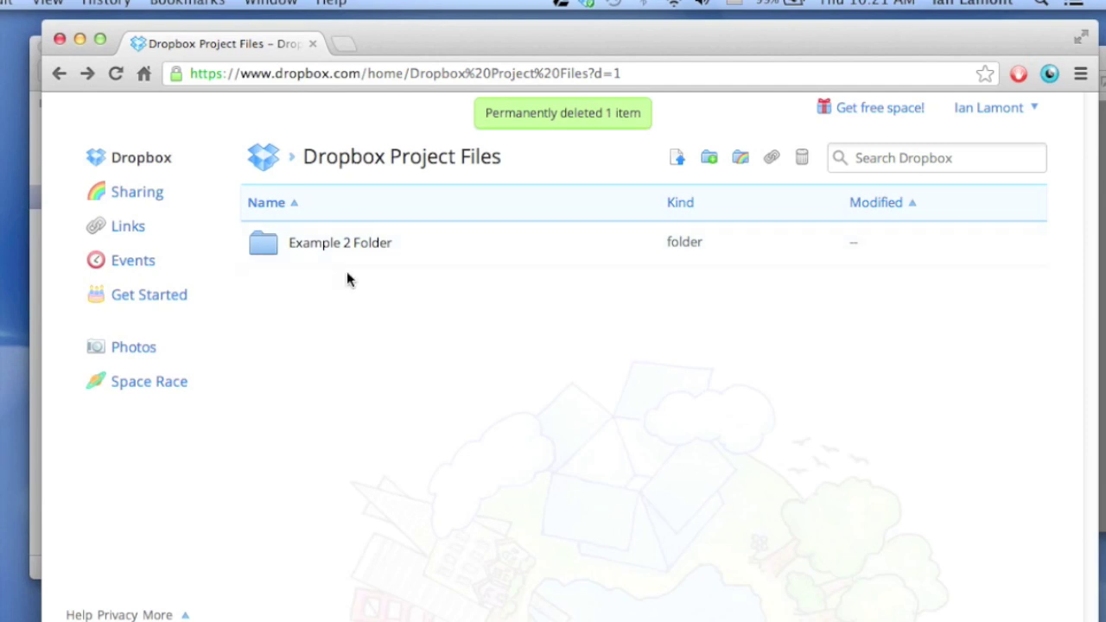
key("super+Tab")
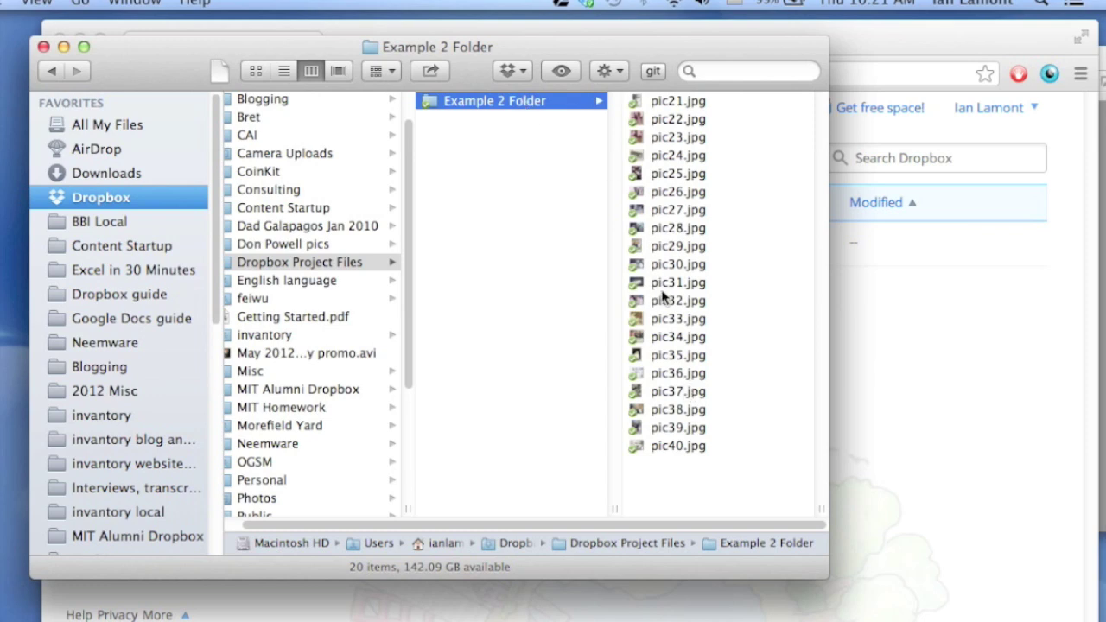
- Select pic21–pic30 in Example 2 Folder, then go back up to Dropbox Project Files
left_click(657, 102)
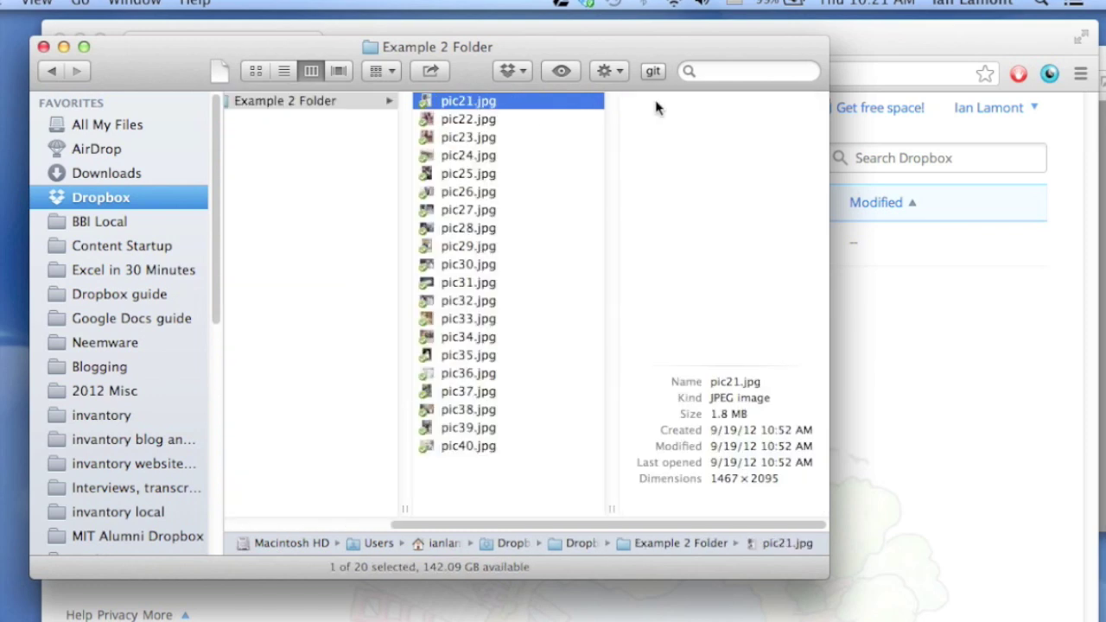
key("shift+Down")
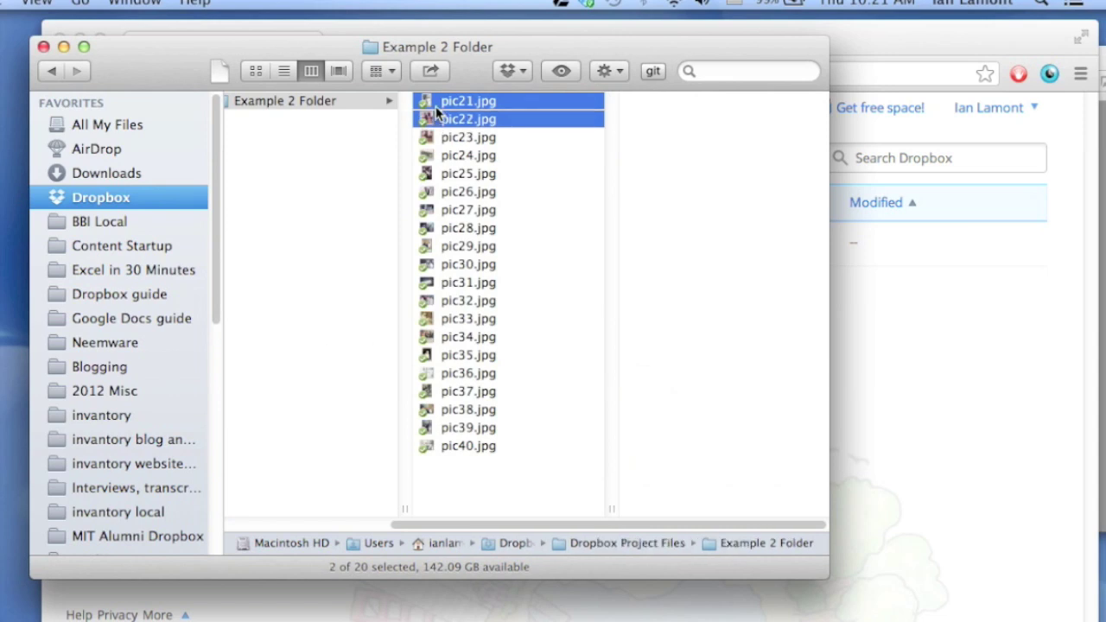
key("shift+Down")
key("shift+Down")
key("shift+Down")
key("shift+Down")
key("shift+Down")
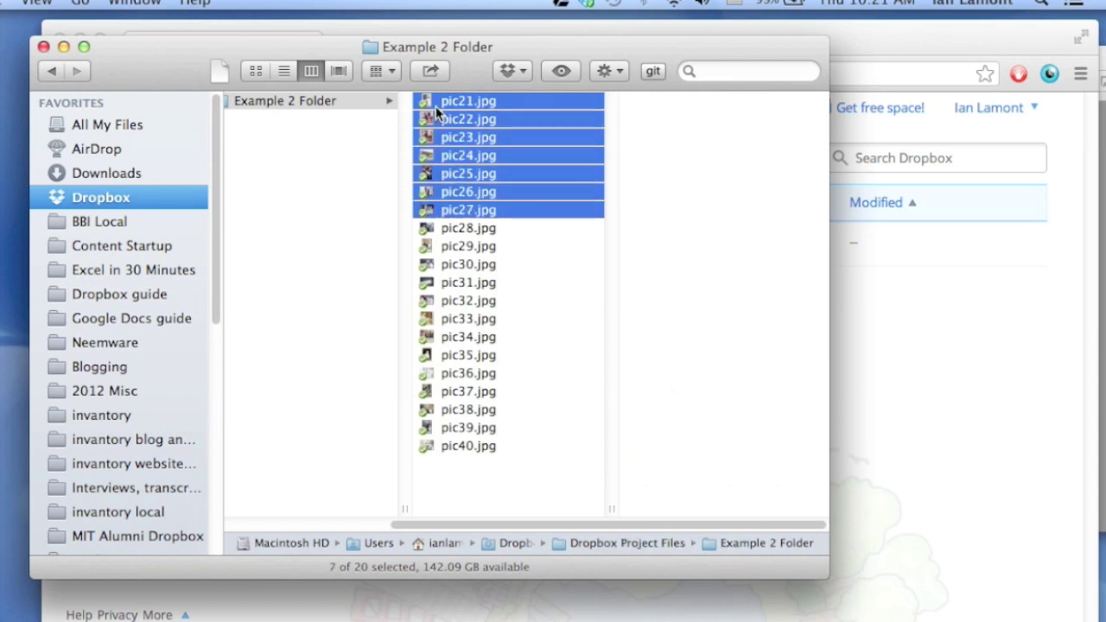
key("shift+Down")
key("shift+Down")
key("shift+Down")
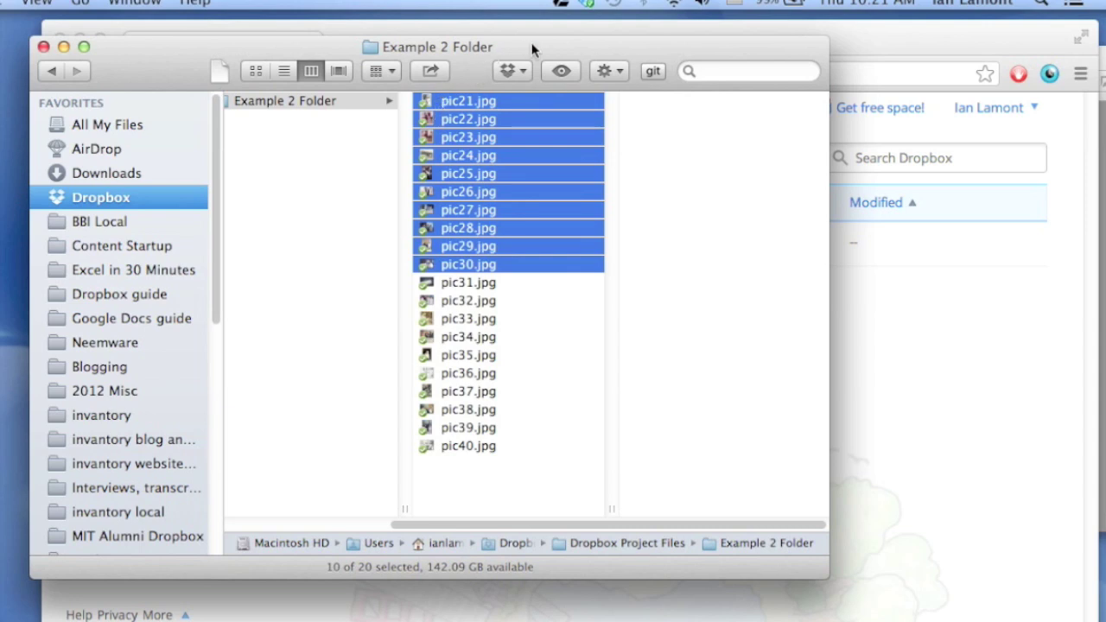
left_click(333, 188)
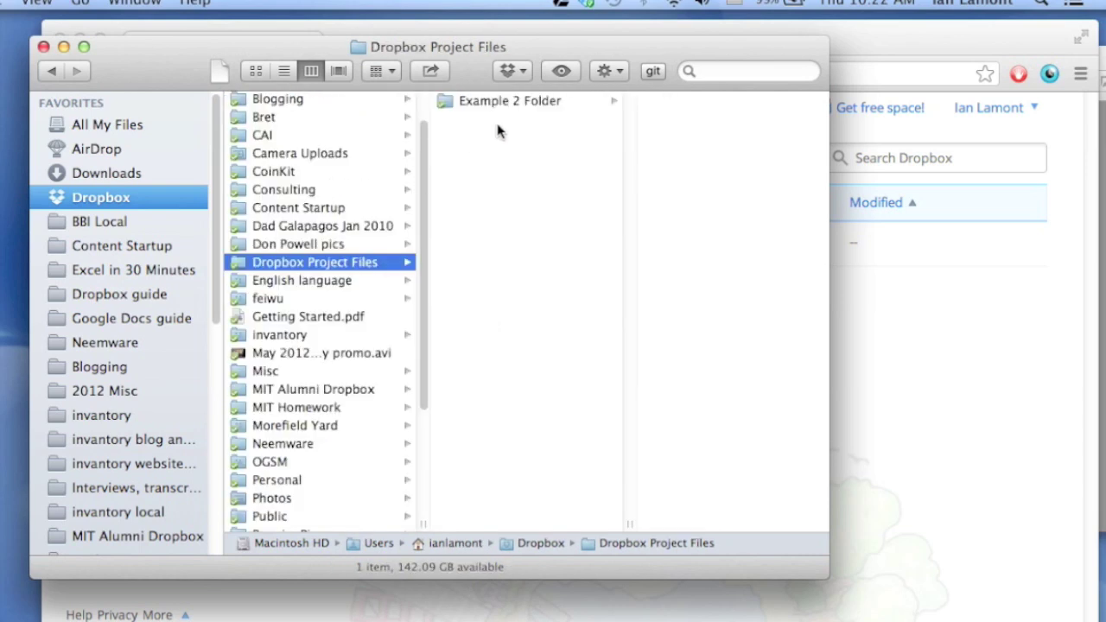
- Create a new folder named 'Stuff to keep' in Dropbox Project Files
left_click(622, 73)
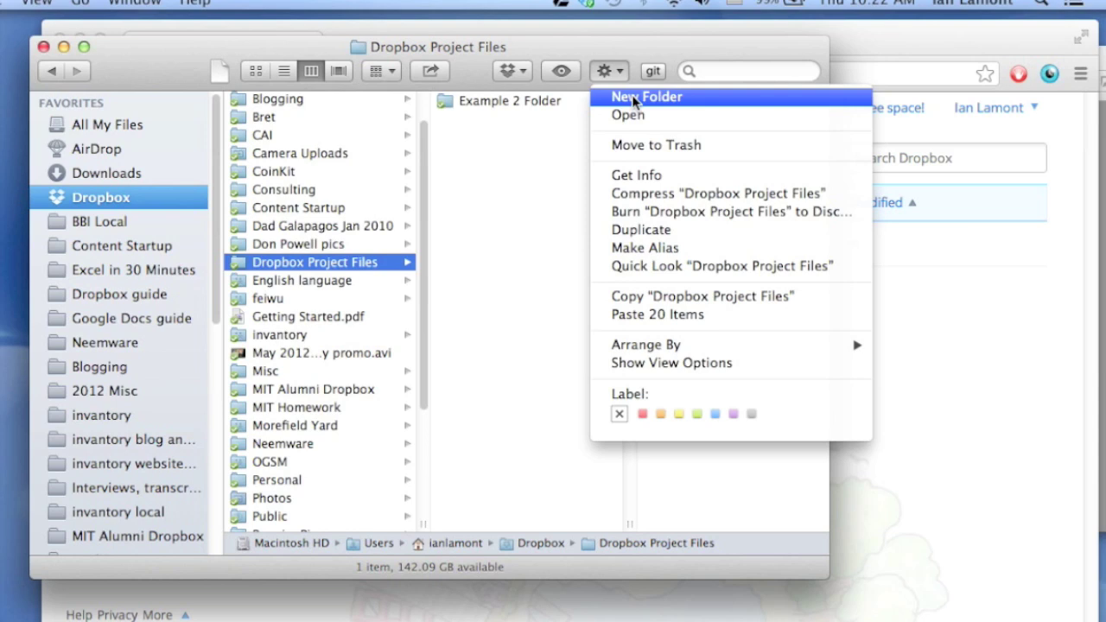
left_click(634, 101)
left_click(492, 119)
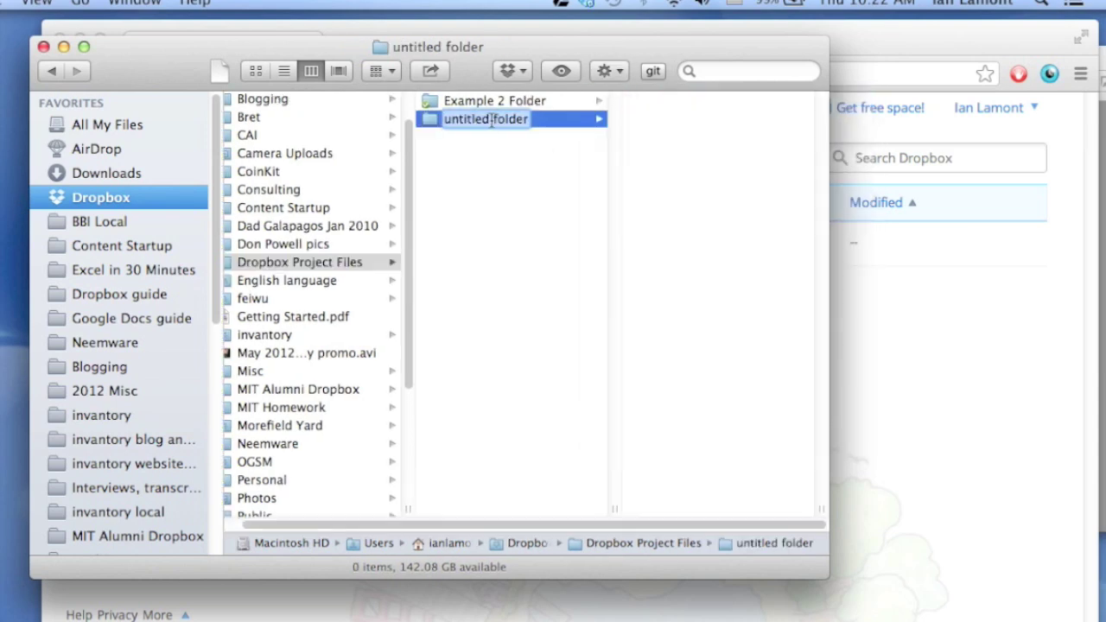
type("Stuff to keep")
key("Return")
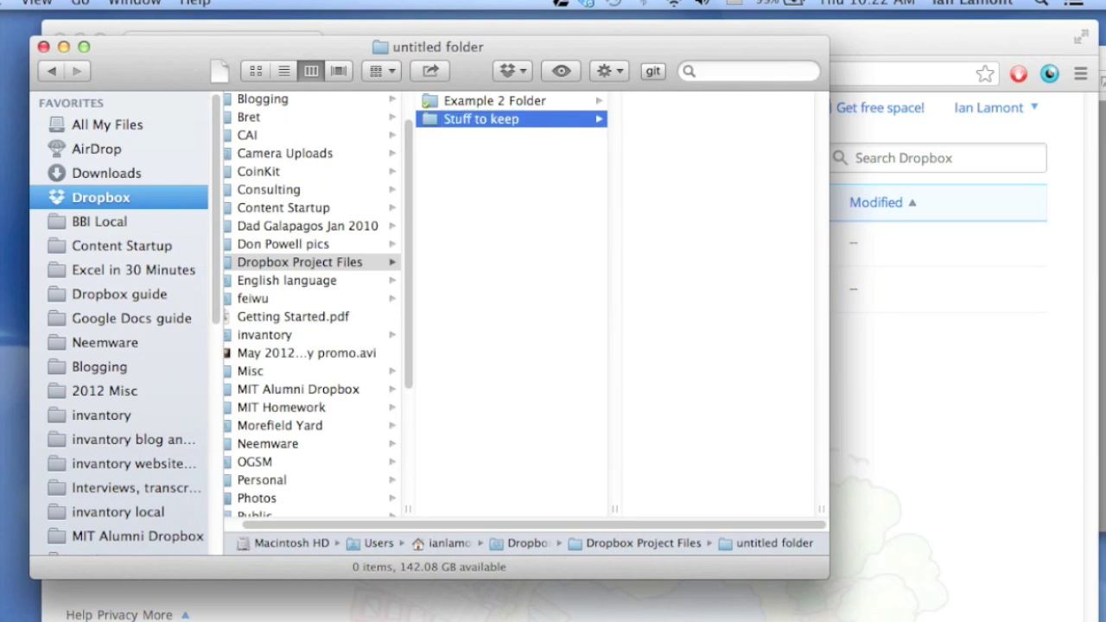
- Move pic31–pic40 from Example 2 Folder into Stuff to keep
left_click(509, 99)
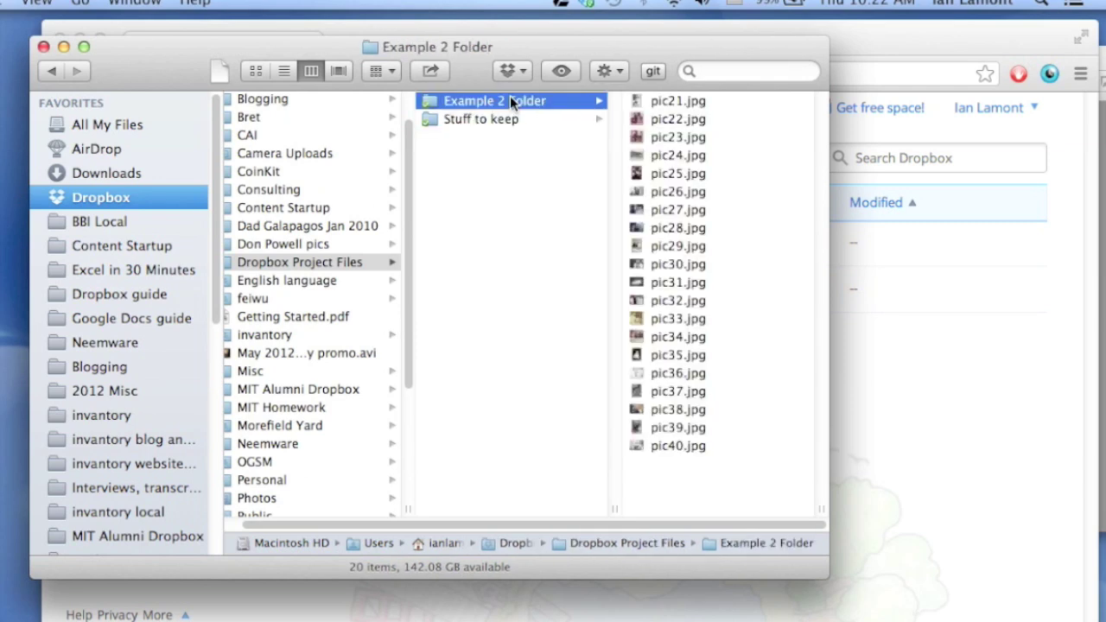
left_click(674, 283)
key("shift+Down")
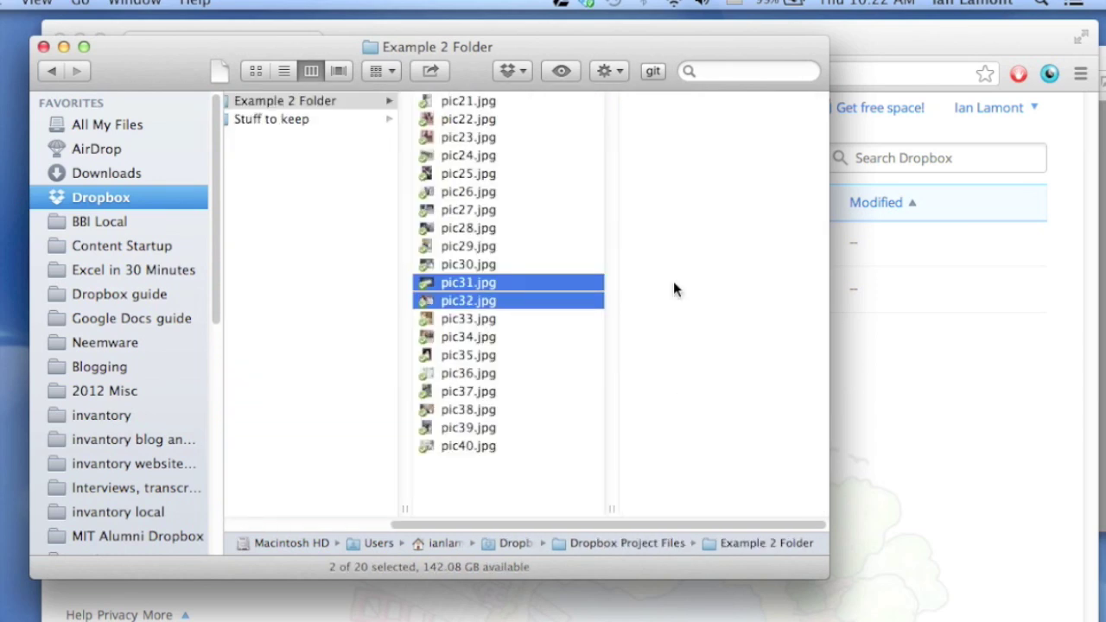
key("shift+Down")
key("shift+Down")
key("shift+Down")
key("shift+Down")
key("shift+Down")
key("shift+Down")
key("shift+Down")
key("shift+Down")
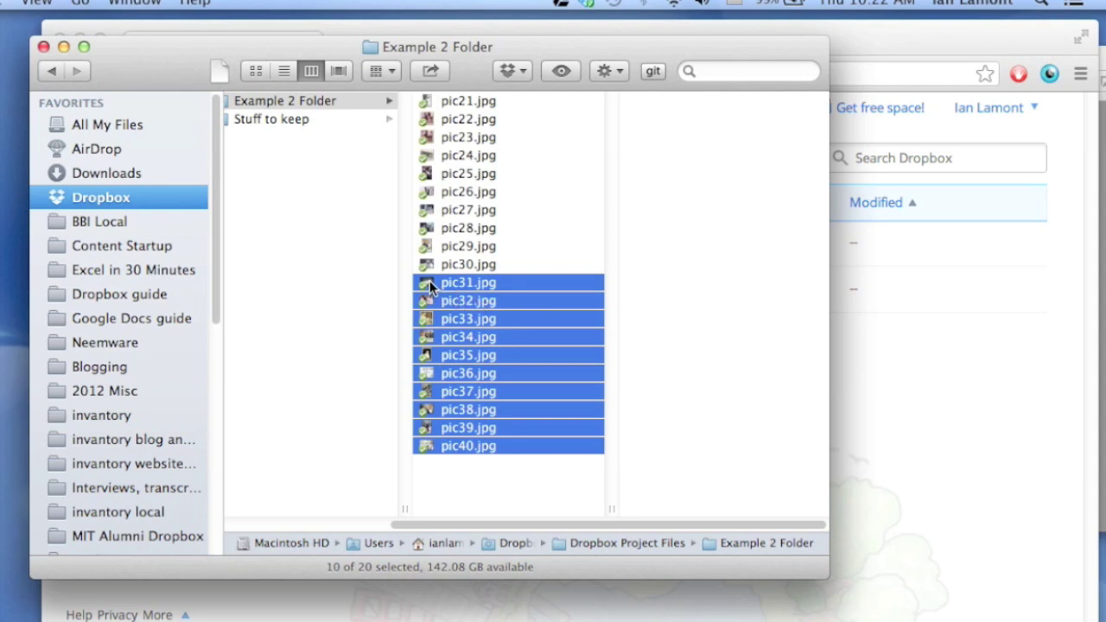
left_click_drag(429, 280, 266, 121)
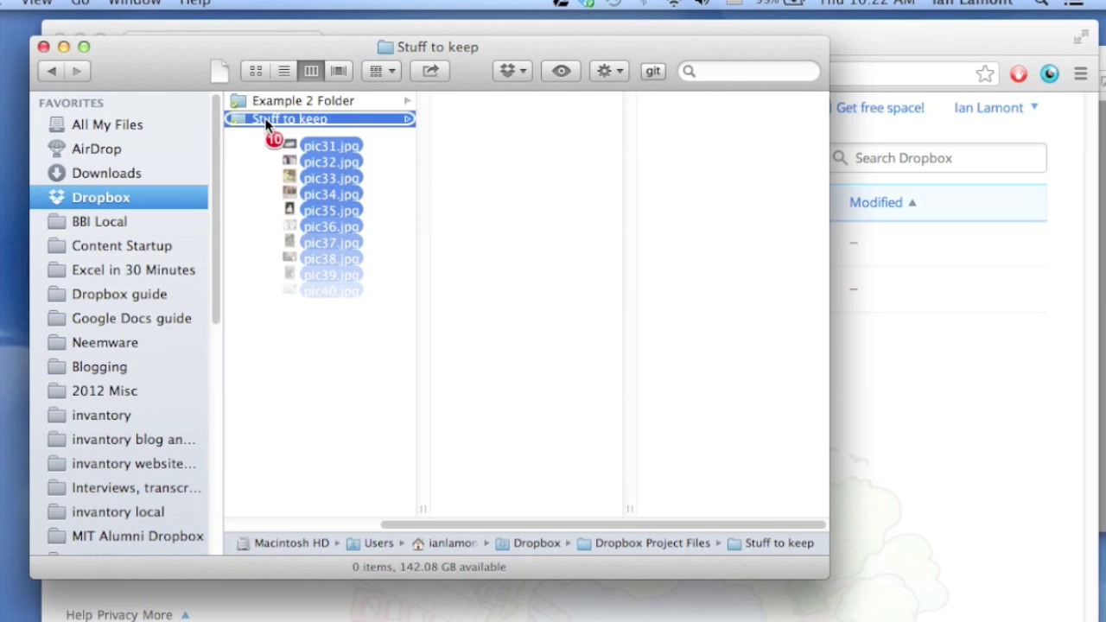
left_click_drag(266, 121, 264, 117)
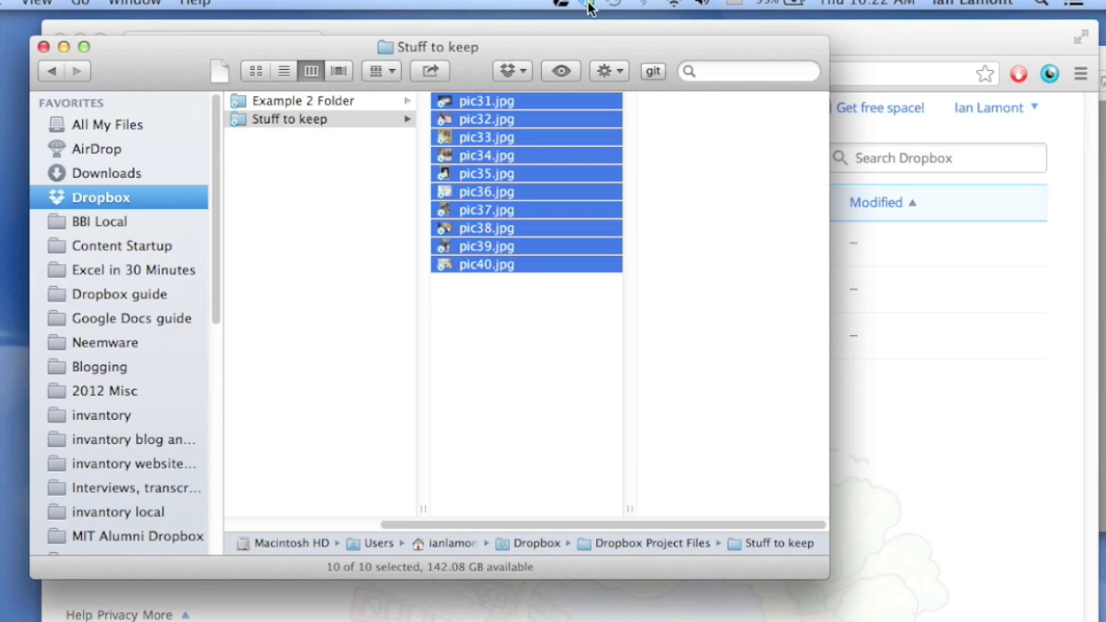
- Trash Example 2 Folder in Finder and view the ten pictures in Stuff to keep
left_click(279, 101)
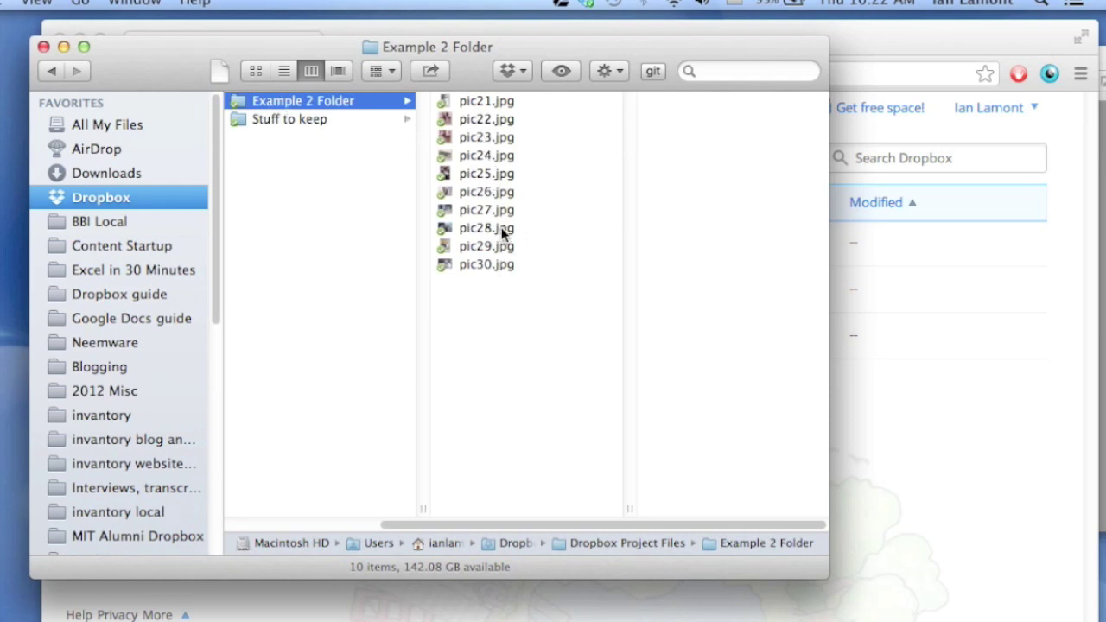
right_click(297, 99)
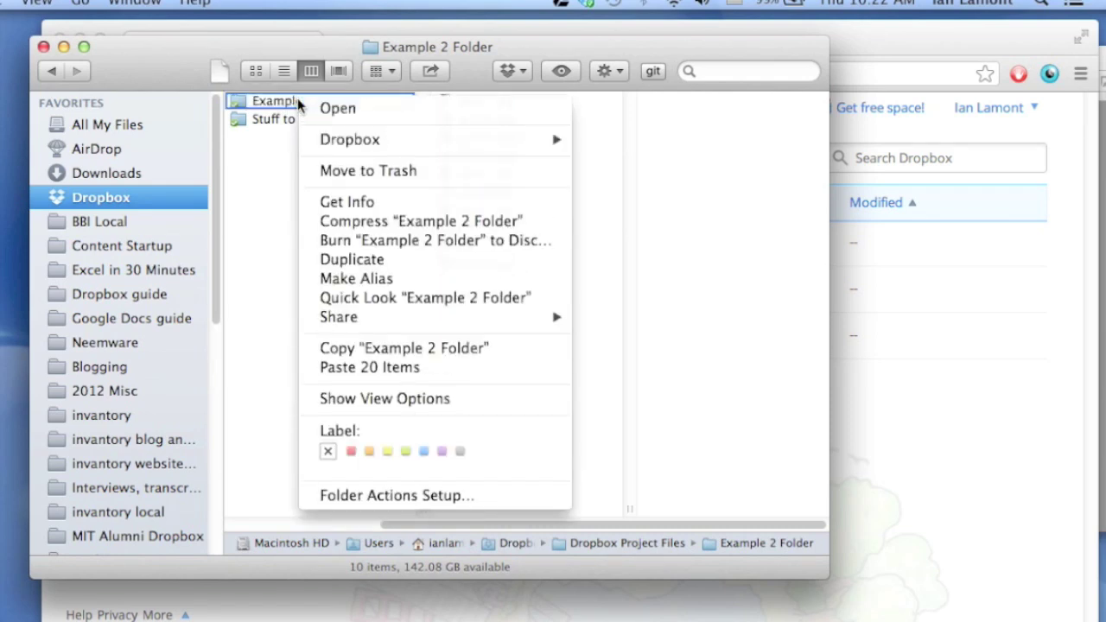
left_click(355, 170)
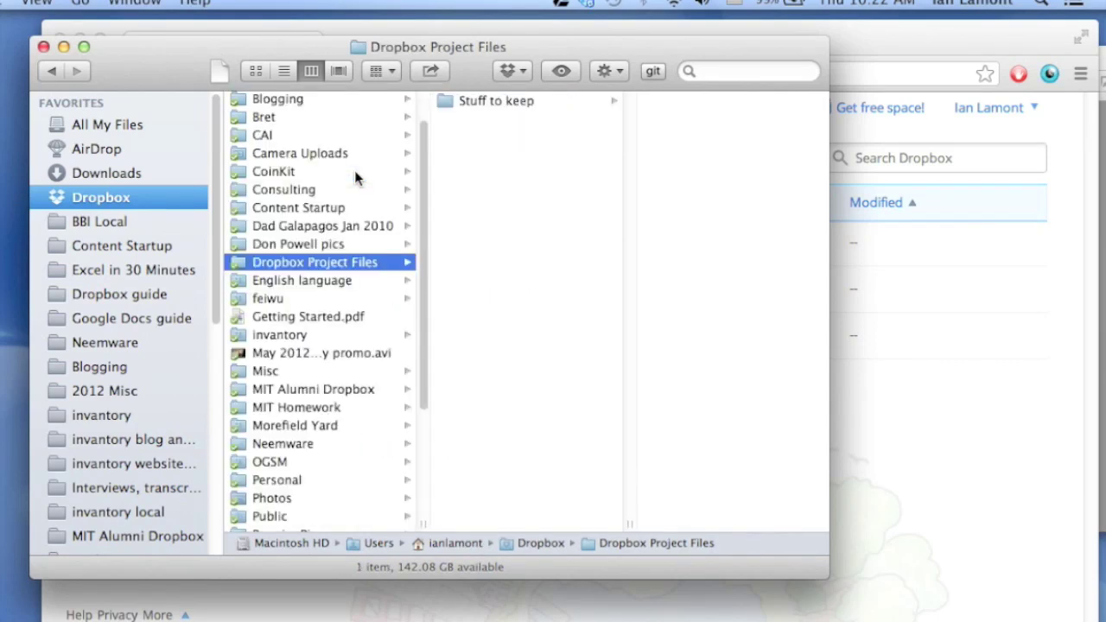
left_click(450, 100)
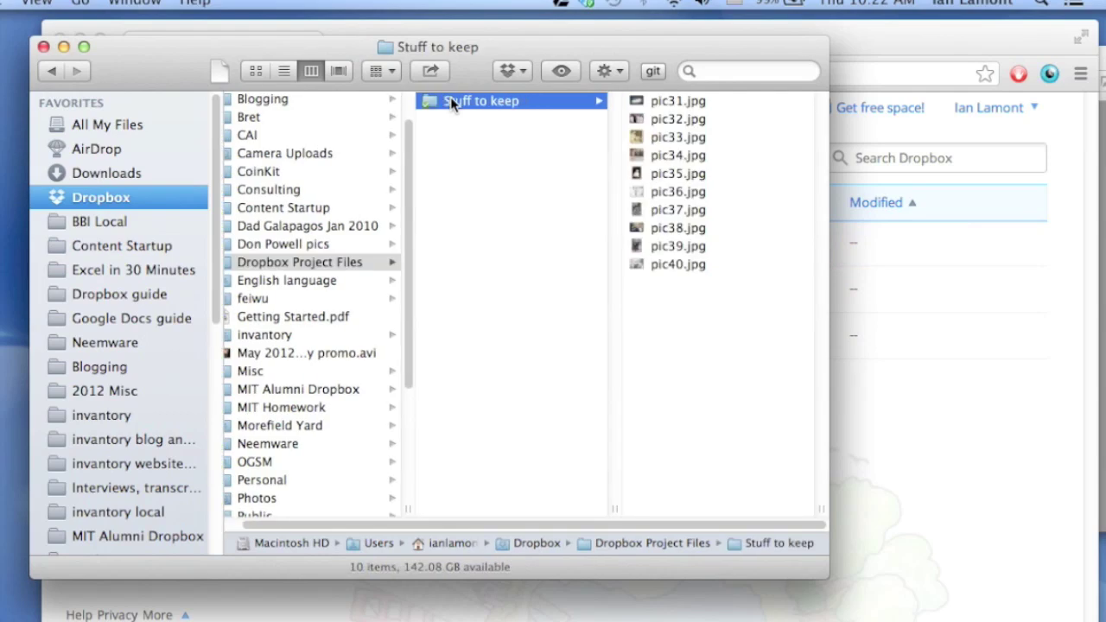
- On the Dropbox website, check Stuff to keep's pictures and the deleted Example 2 Folder
left_click(889, 43)
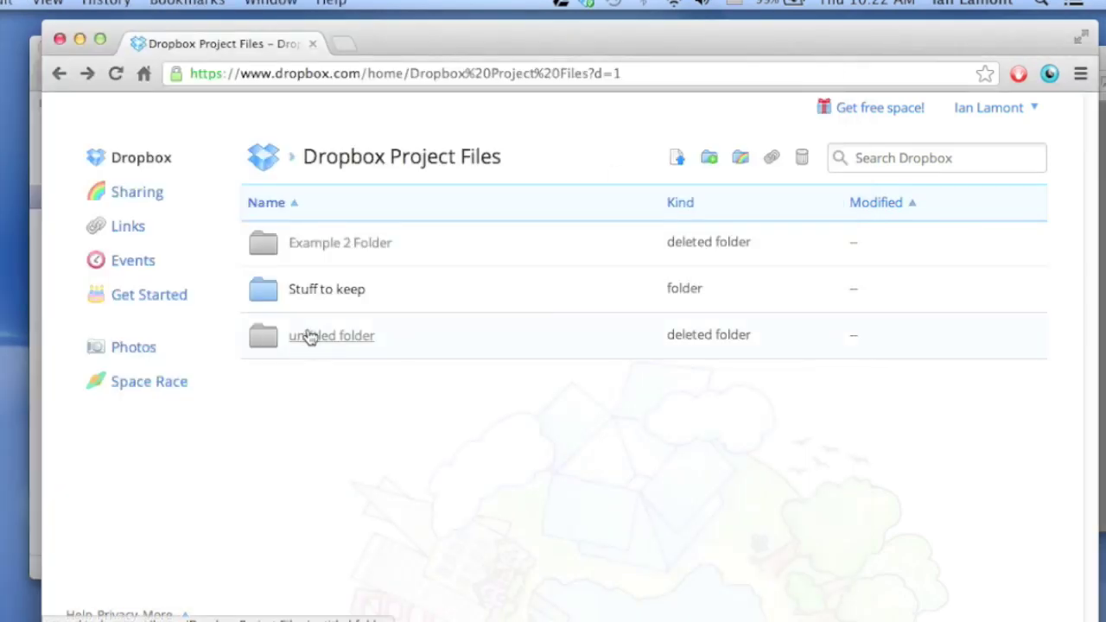
left_click(319, 289)
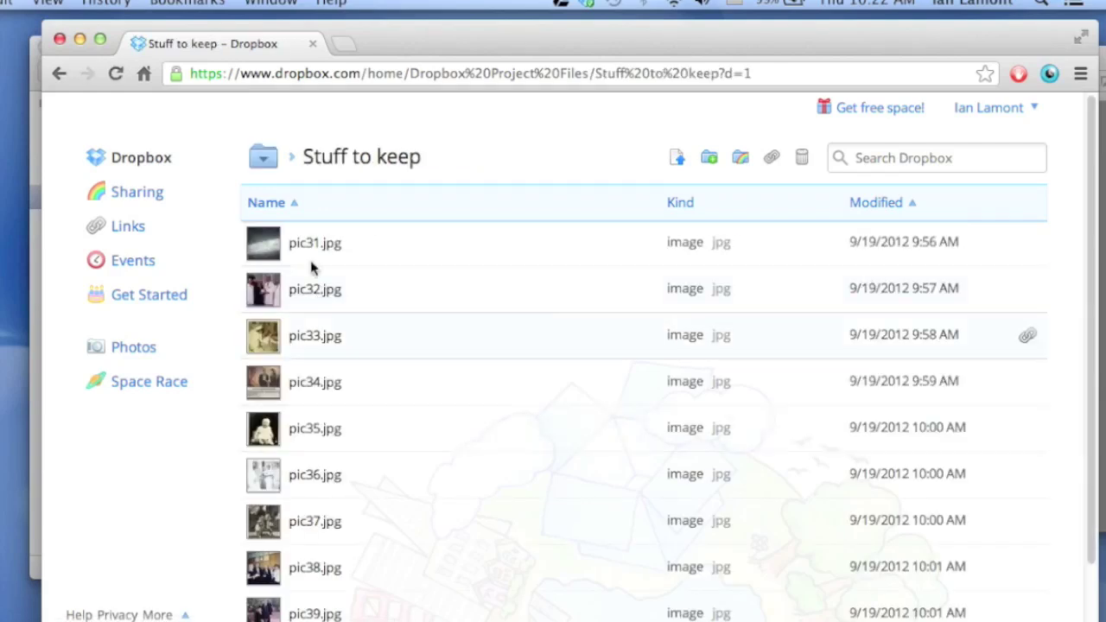
left_click(59, 73)
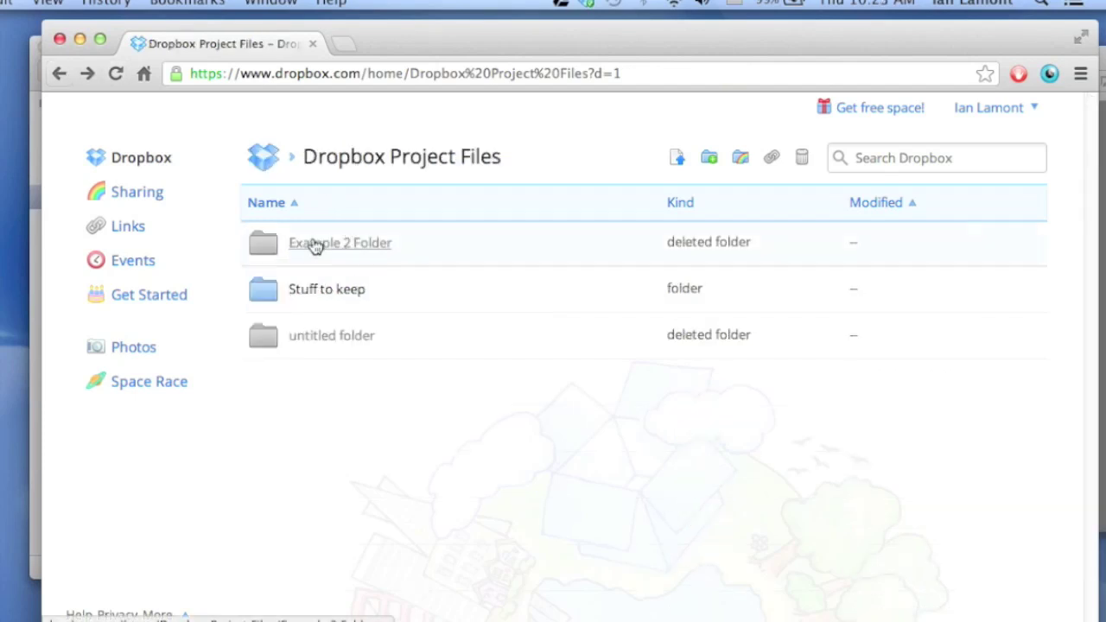
left_click(316, 244)
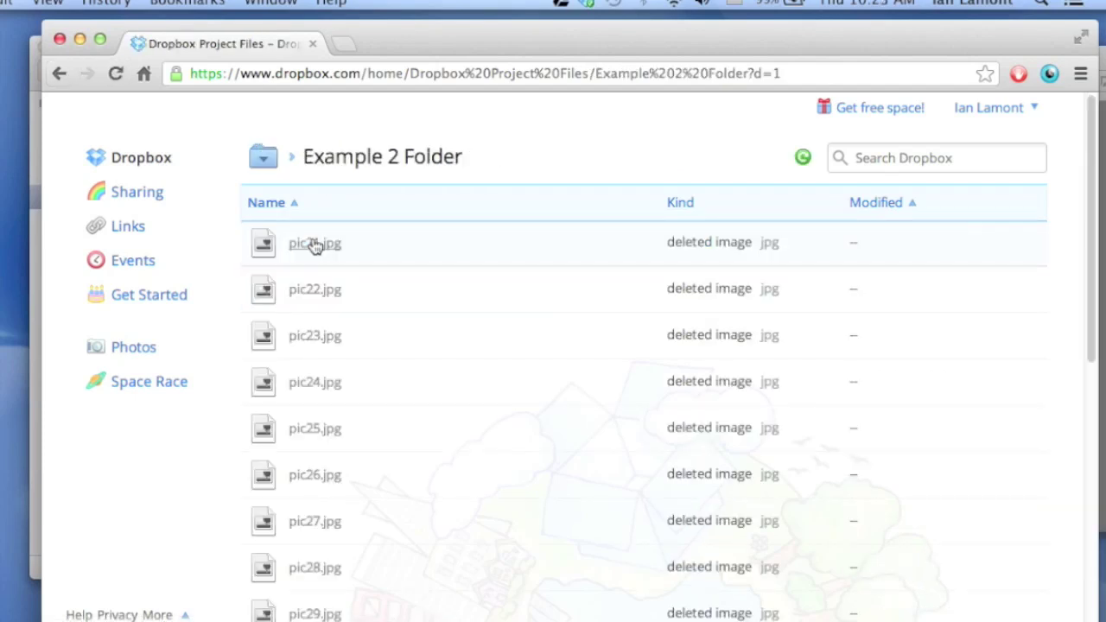
left_click(59, 72)
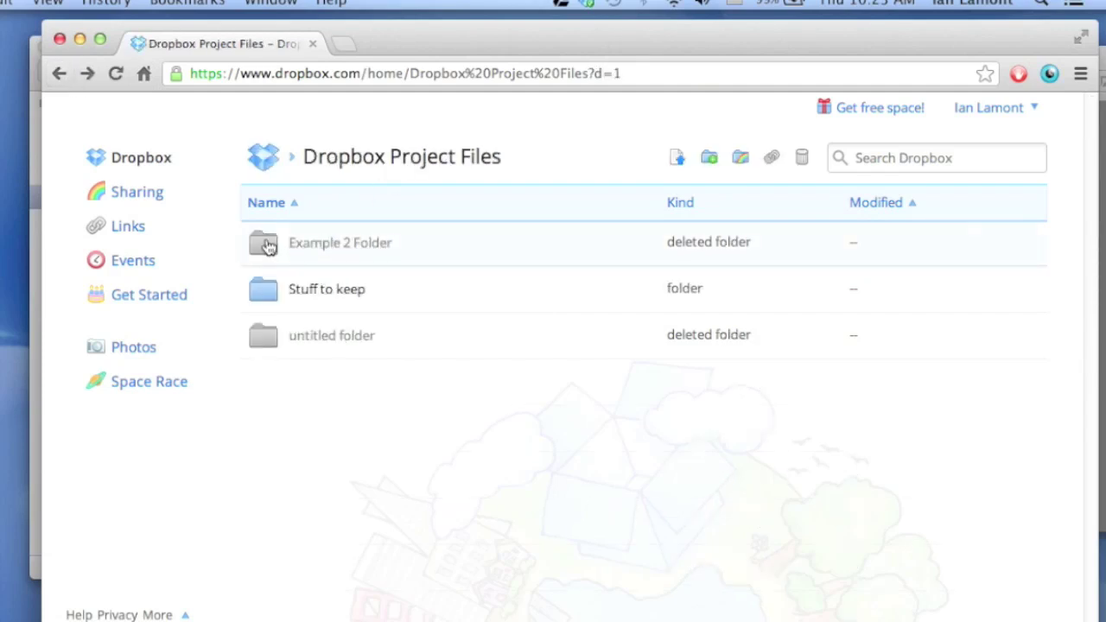
- Permanently delete Example 2 Folder on the Dropbox website and return to Finder
right_click(267, 246)
left_click(336, 299)
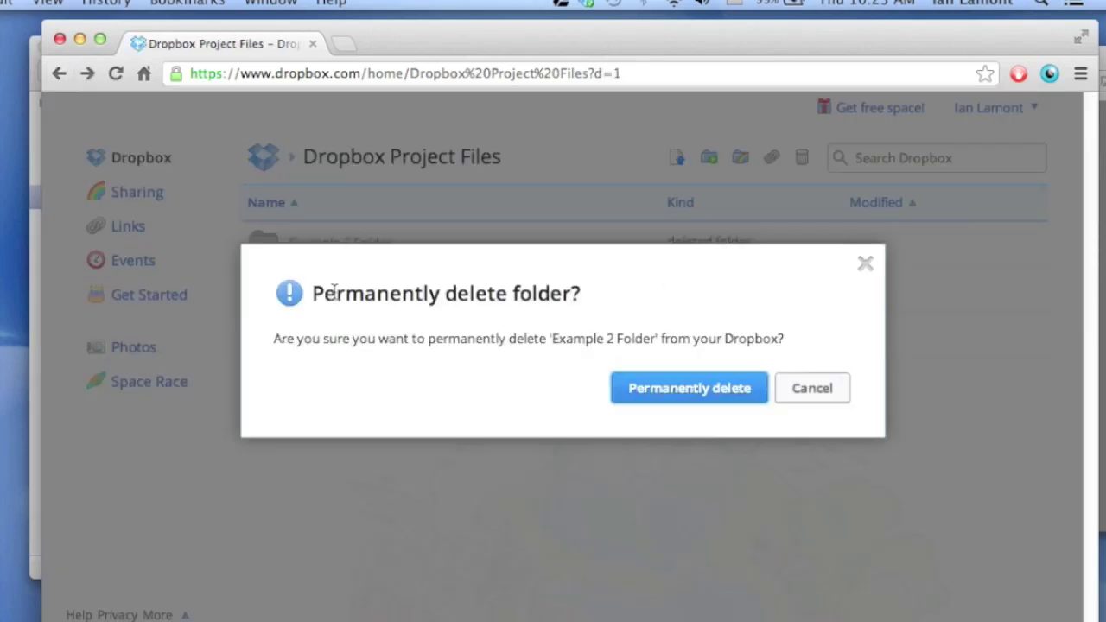
left_click(706, 390)
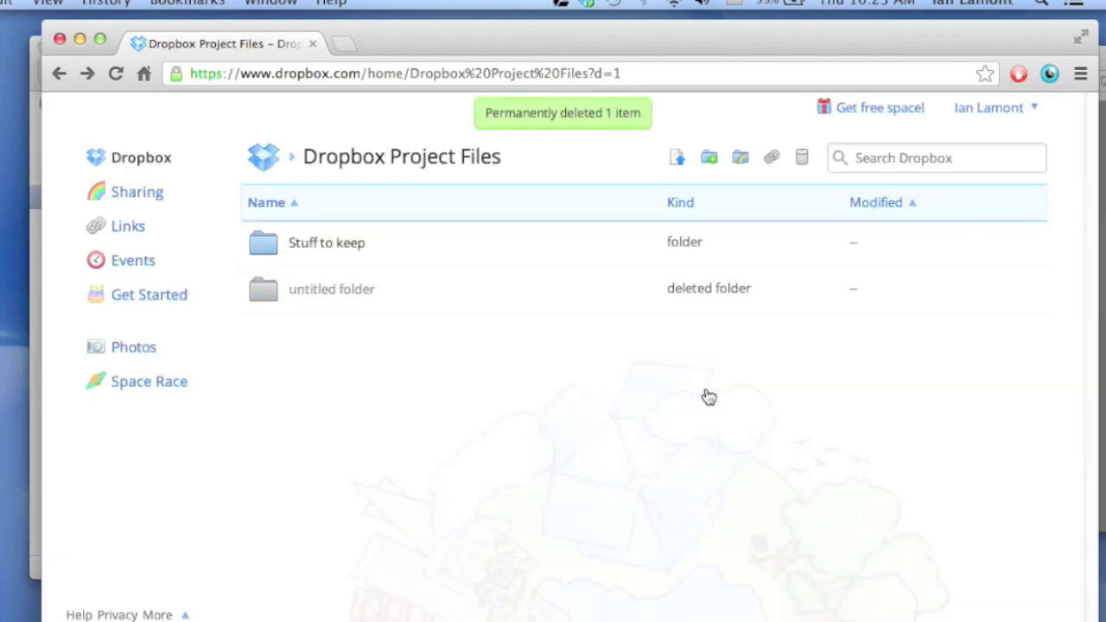
key("super+Tab")
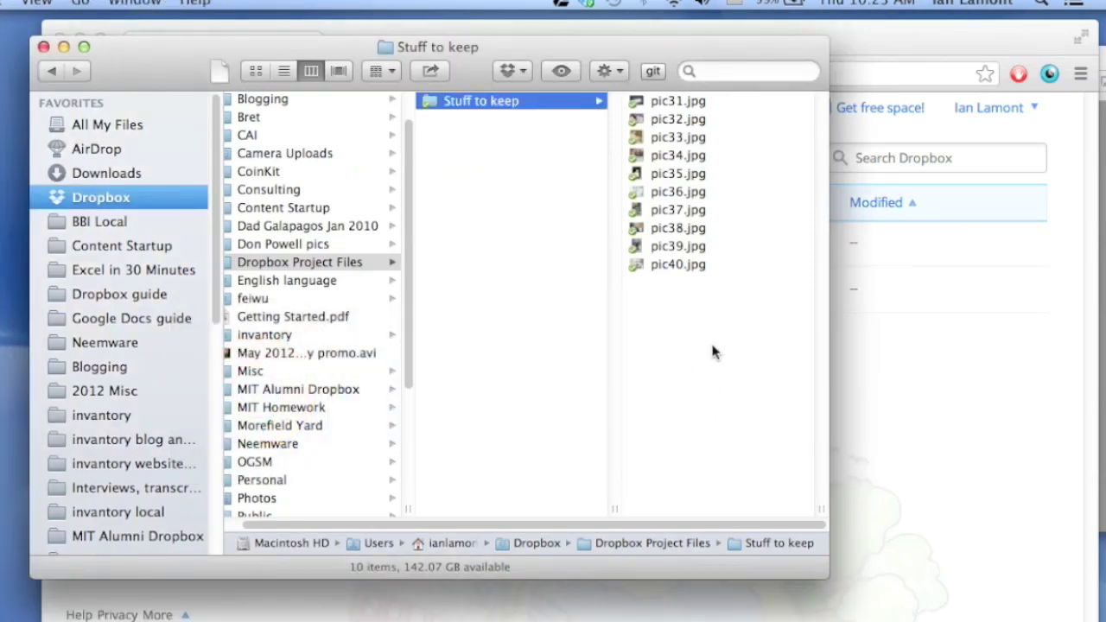
- Switch from Finder's Stuff to keep folder to Preview showing the Dropbox in 30 Minutes cover
key("super+Tab")
key("super+Tab")
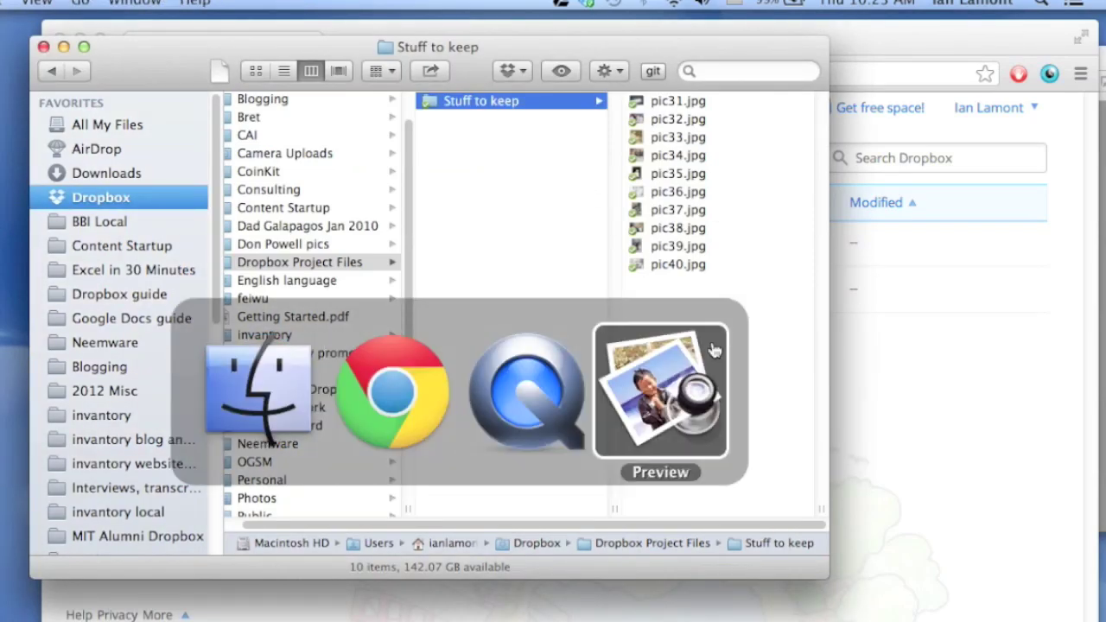